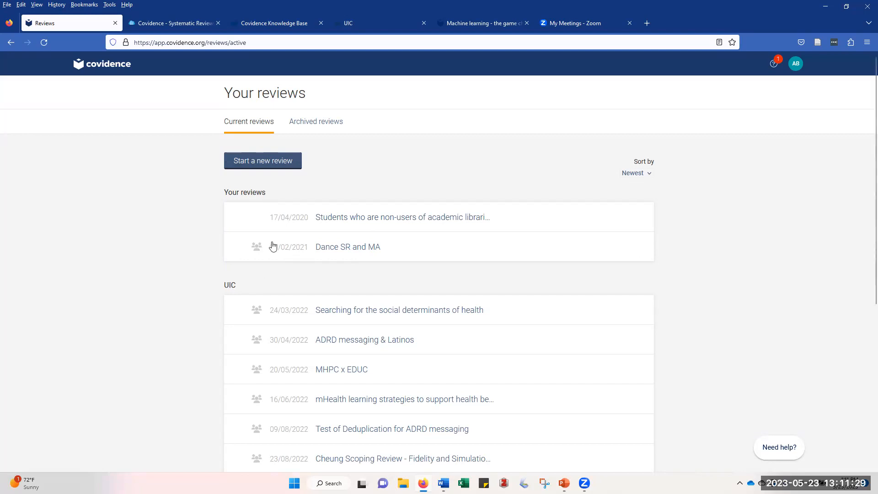
Examine the new review form's review type, area of research and account options, and return to the reviews list without creating a review.
{"action": "left_click", "coordinate": [269, 165]}
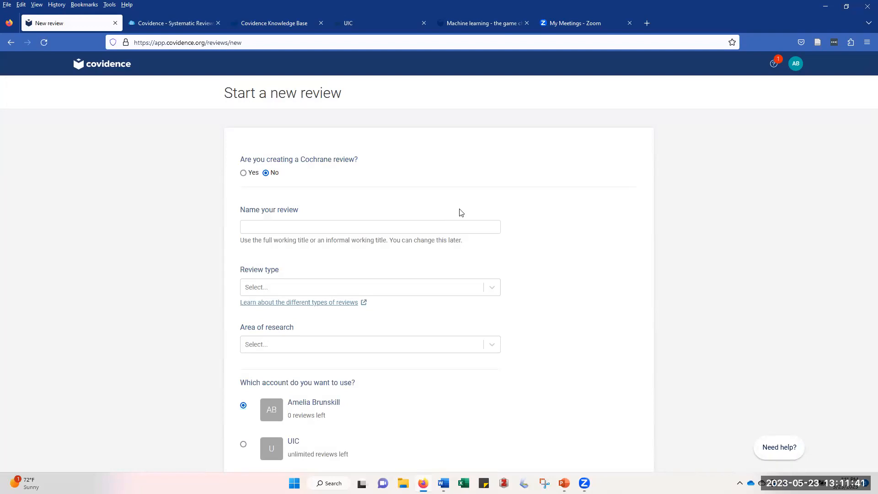
{"action": "scroll", "coordinate": [479, 239], "scroll_direction": "down", "scroll_amount": 3}
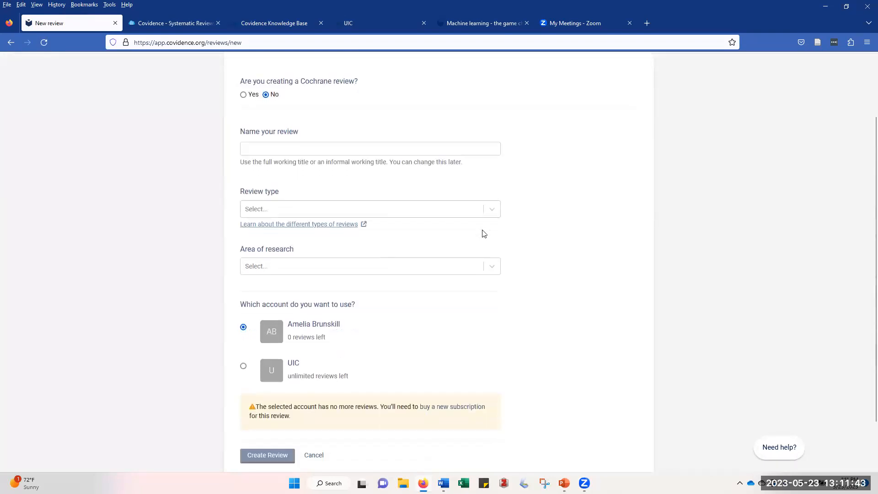
{"action": "left_click", "coordinate": [493, 196]}
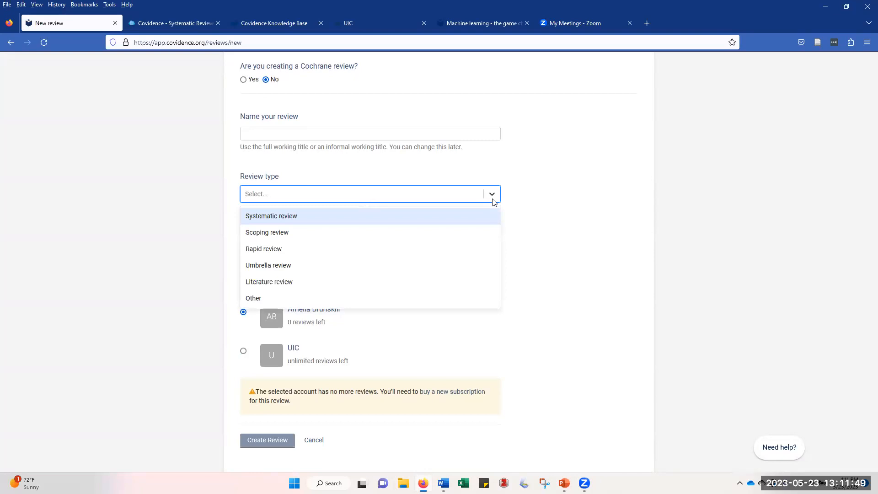
{"action": "left_click", "coordinate": [576, 209]}
{"action": "scroll", "coordinate": [556, 224], "scroll_direction": "down", "scroll_amount": 2}
{"action": "left_click", "coordinate": [498, 229]}
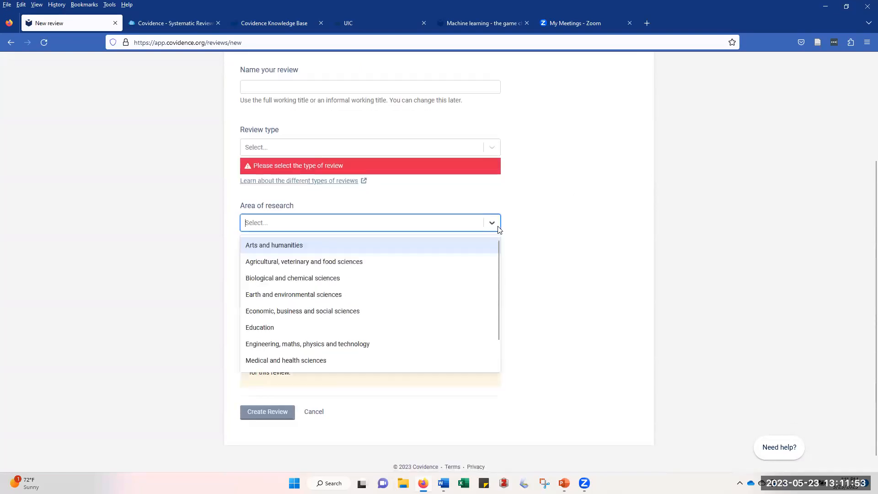
{"action": "left_click", "coordinate": [537, 227]}
{"action": "scroll", "coordinate": [521, 227], "scroll_direction": "down", "scroll_amount": 1}
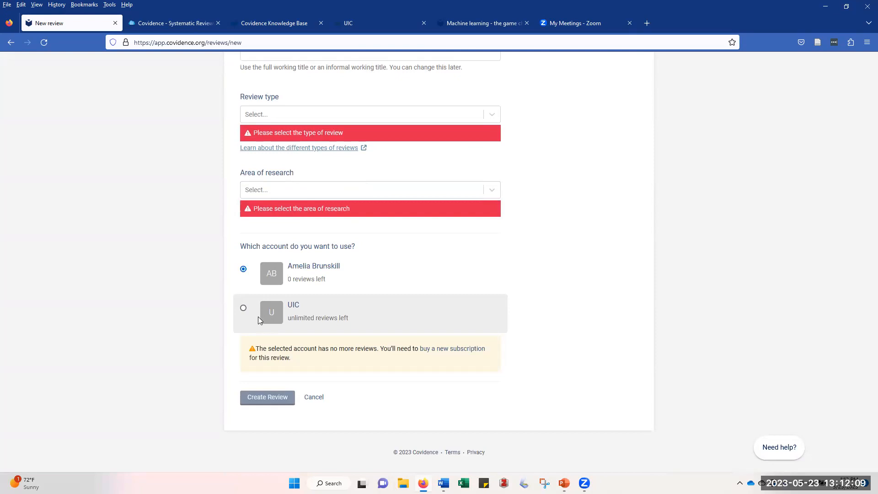
{"action": "scroll", "coordinate": [258, 316], "scroll_direction": "up", "scroll_amount": 4}
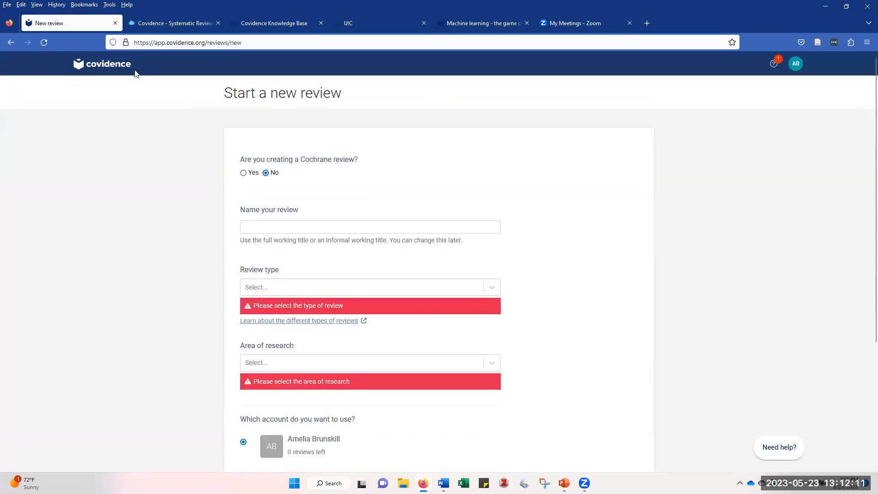
{"action": "left_click", "coordinate": [122, 66]}
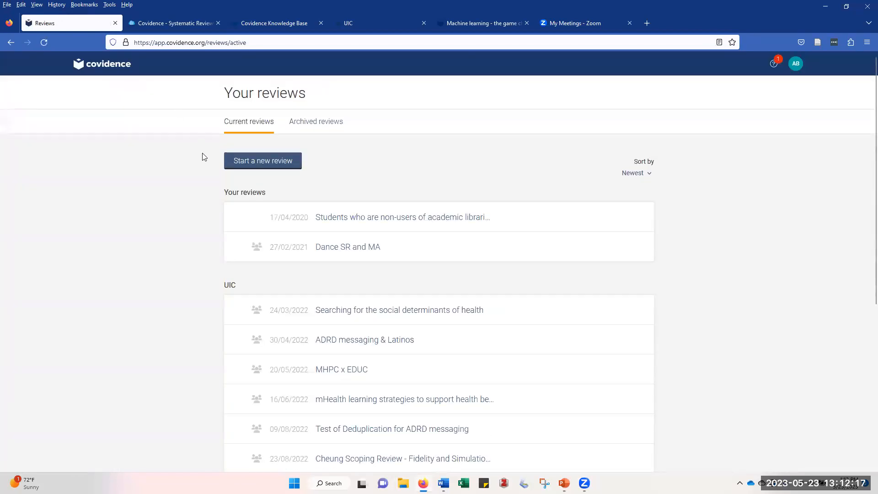
Open the existing Demo Review dated 10/05/2023 from the UIC reviews and look over its review summary.
{"action": "scroll", "coordinate": [202, 157], "scroll_direction": "down", "scroll_amount": 5}
{"action": "scroll", "coordinate": [204, 160], "scroll_direction": "down", "scroll_amount": 2}
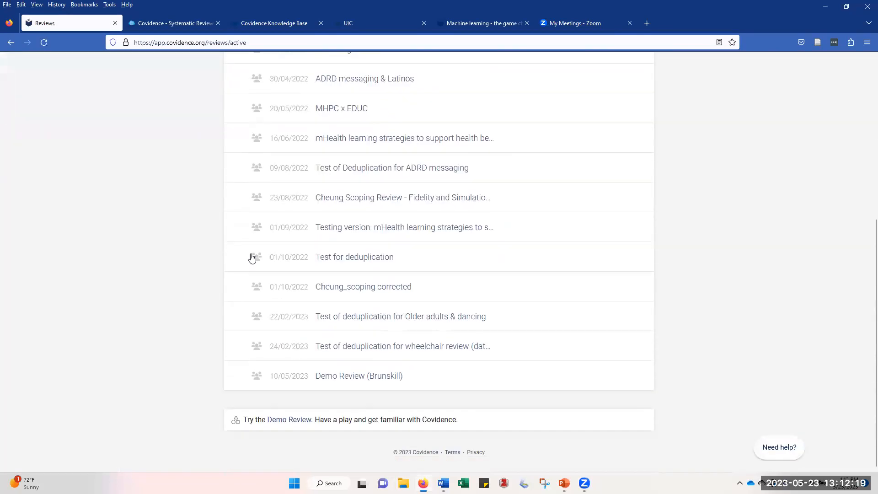
{"action": "left_click", "coordinate": [324, 382]}
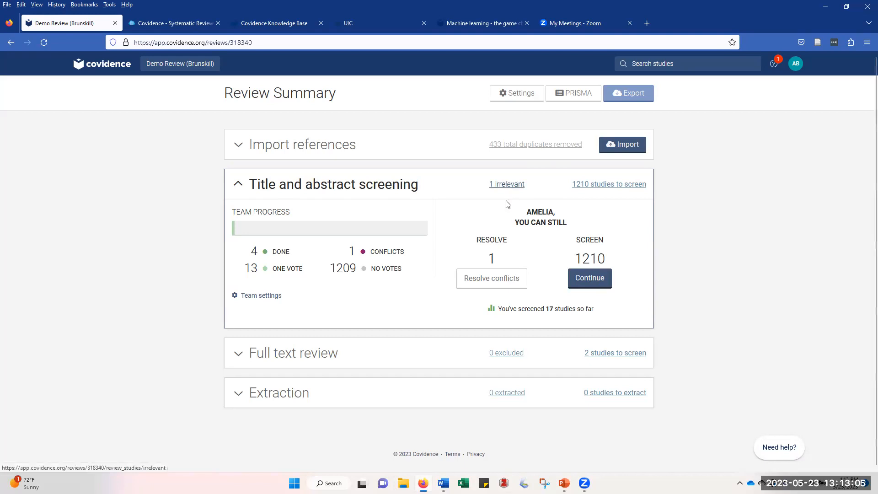
{"action": "scroll", "coordinate": [505, 201], "scroll_direction": "down", "scroll_amount": 1}
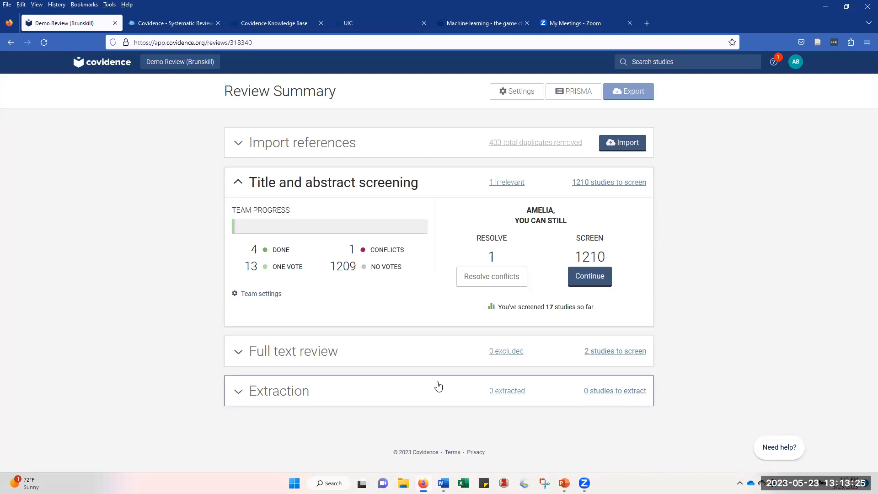
Open the demo review's settings and examine its general details, from review type and search strategy to the data extraction tool.
{"action": "left_click", "coordinate": [508, 97]}
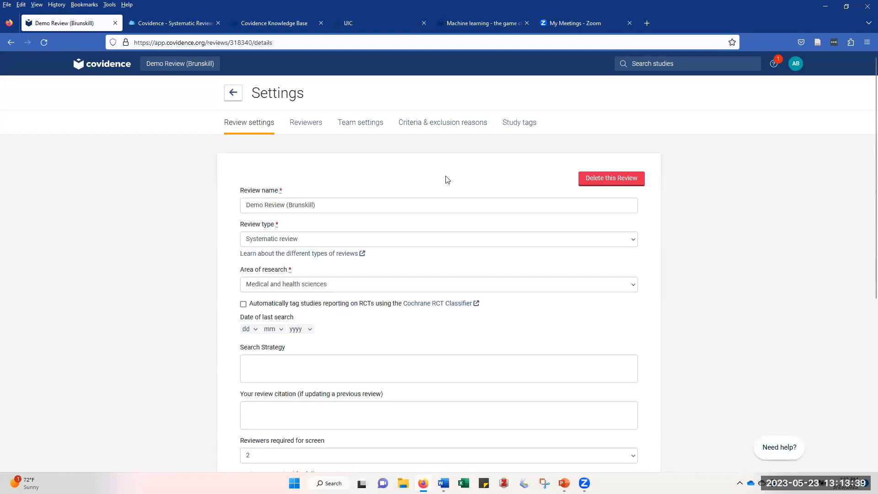
{"action": "scroll", "coordinate": [447, 180], "scroll_direction": "down", "scroll_amount": 1}
{"action": "scroll", "coordinate": [447, 180], "scroll_direction": "down", "scroll_amount": 2}
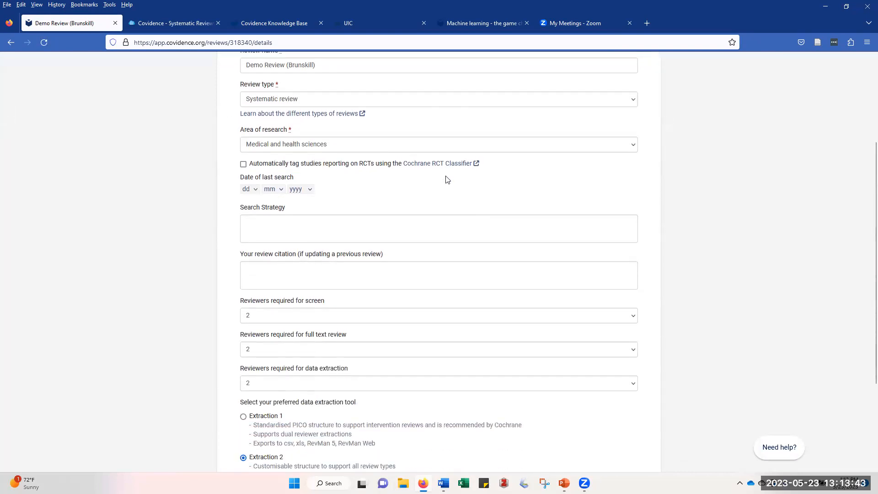
{"action": "scroll", "coordinate": [447, 180], "scroll_direction": "down", "scroll_amount": 1}
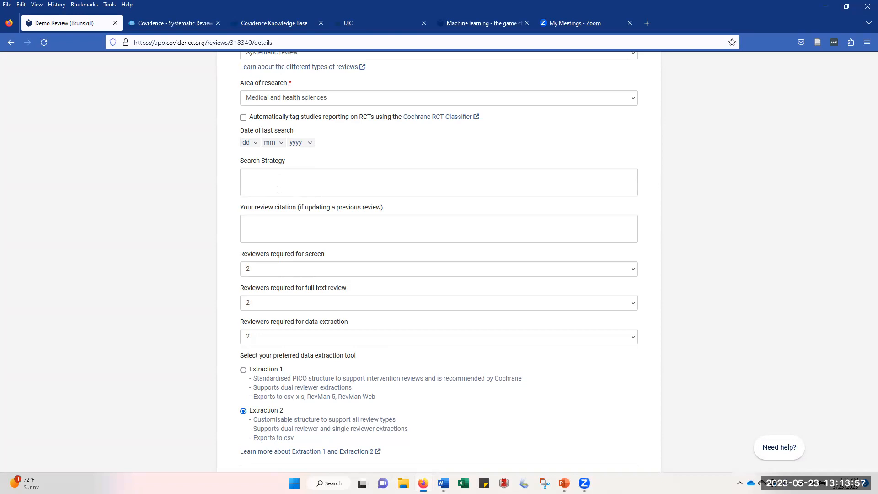
{"action": "scroll", "coordinate": [304, 218], "scroll_direction": "down", "scroll_amount": 2}
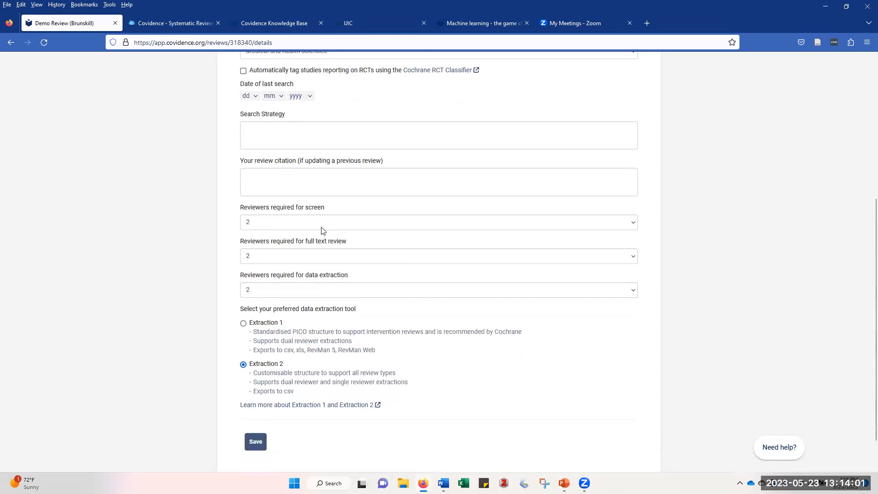
Check the available reviewer numbers for screening and for data extraction without changing them.
{"action": "left_click", "coordinate": [322, 231]}
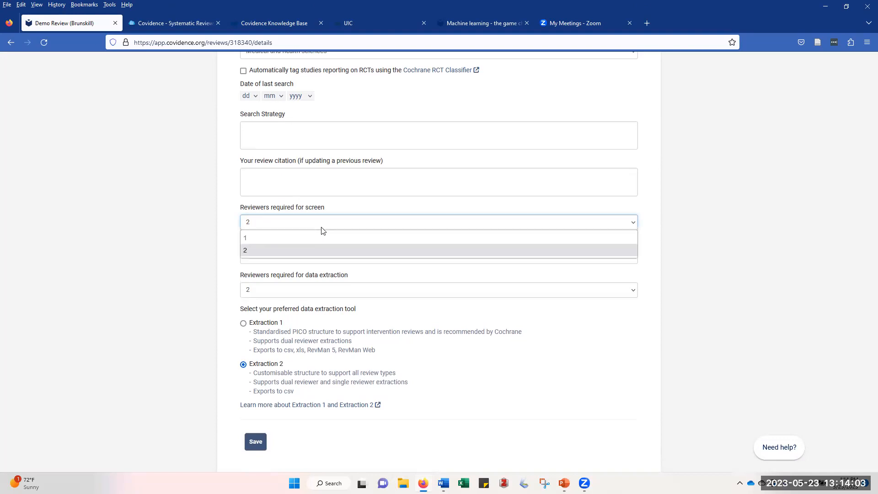
{"action": "left_click", "coordinate": [323, 230]}
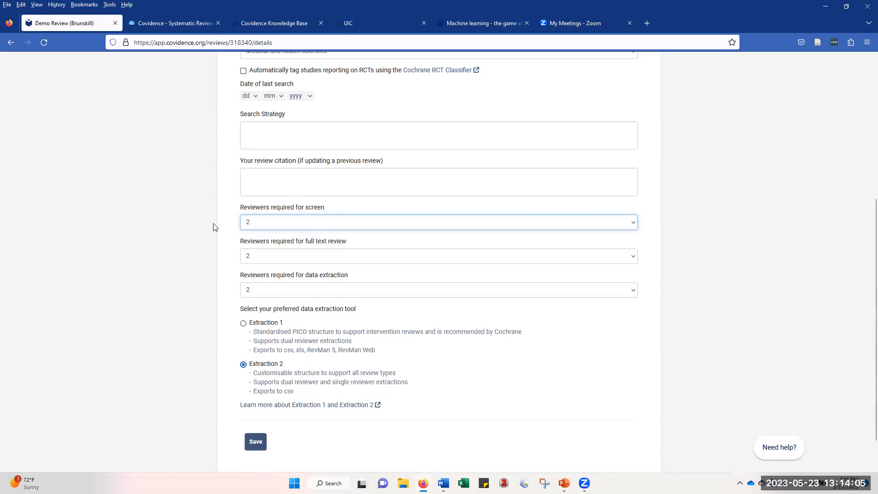
{"action": "scroll", "coordinate": [214, 227], "scroll_direction": "down", "scroll_amount": 2}
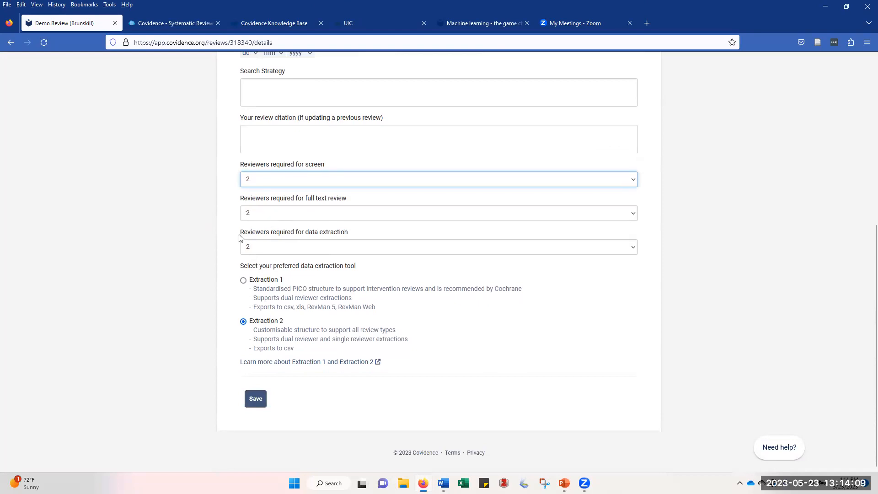
{"action": "left_click", "coordinate": [306, 247]}
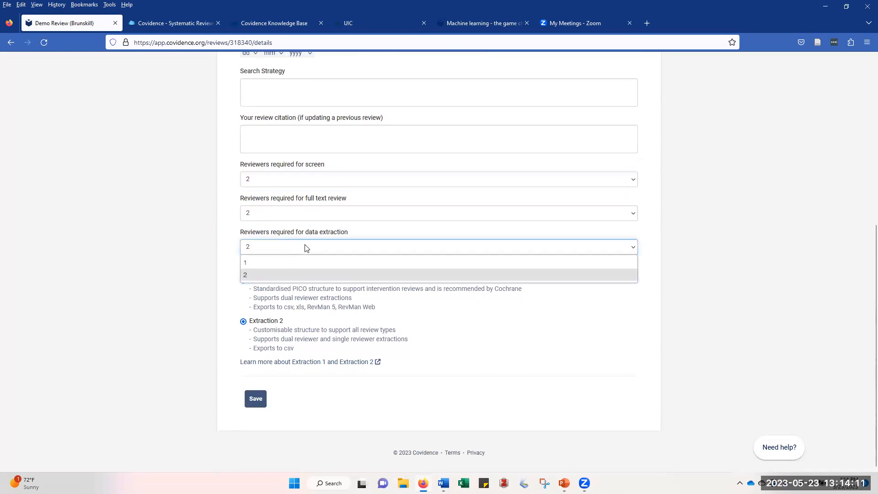
{"action": "left_click", "coordinate": [216, 240]}
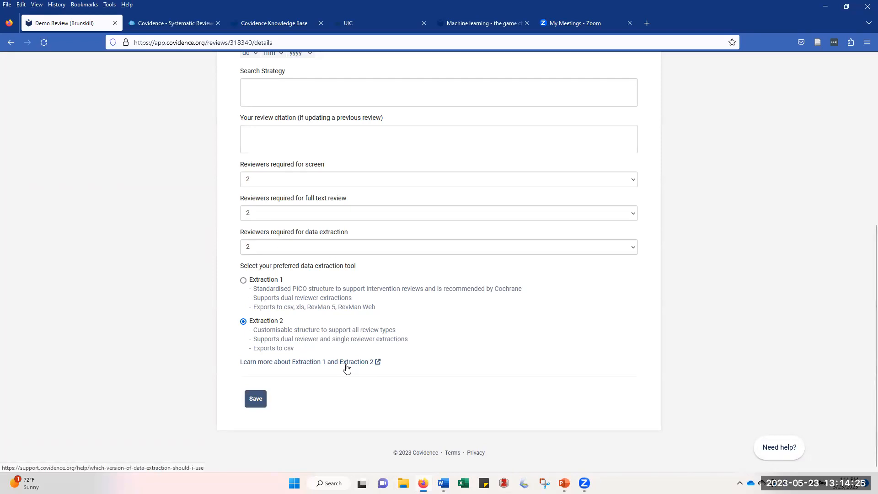
{"action": "scroll", "coordinate": [346, 367], "scroll_direction": "up", "scroll_amount": 4}
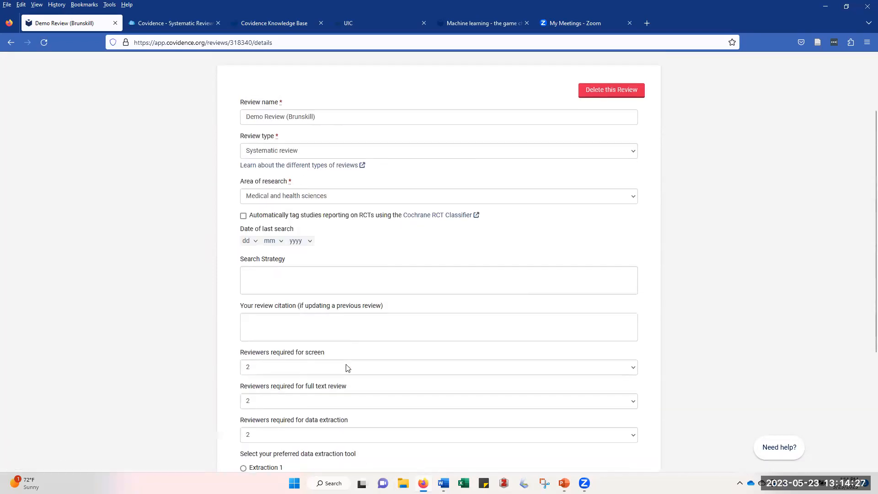
{"action": "scroll", "coordinate": [346, 366], "scroll_direction": "up", "scroll_amount": 2}
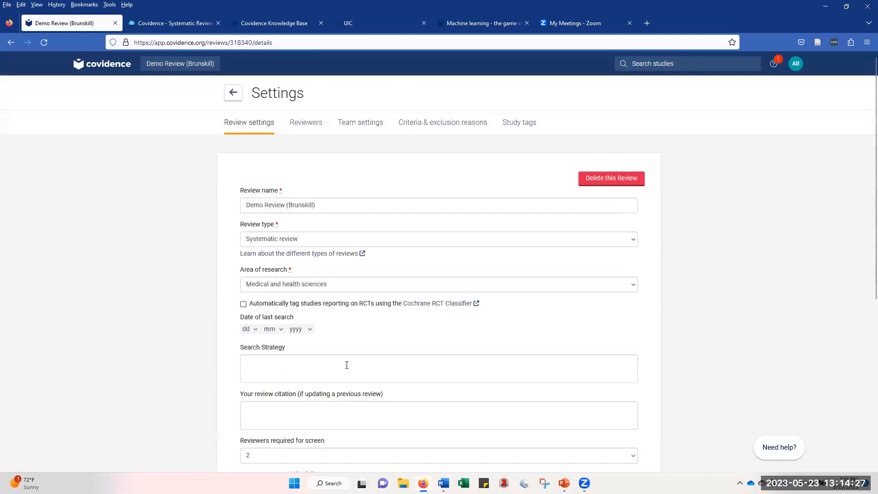
Examine the review's list of reviewers and the team rules for title and abstract screening.
{"action": "left_click", "coordinate": [312, 124]}
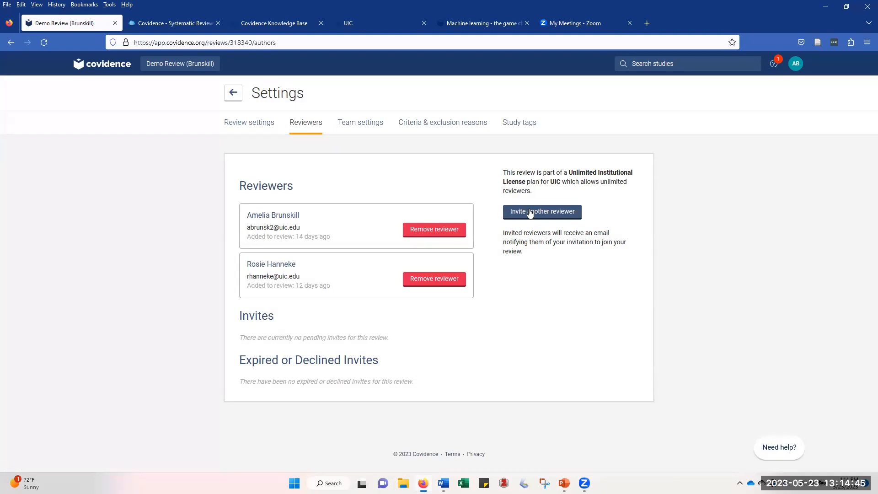
{"action": "left_click", "coordinate": [368, 131]}
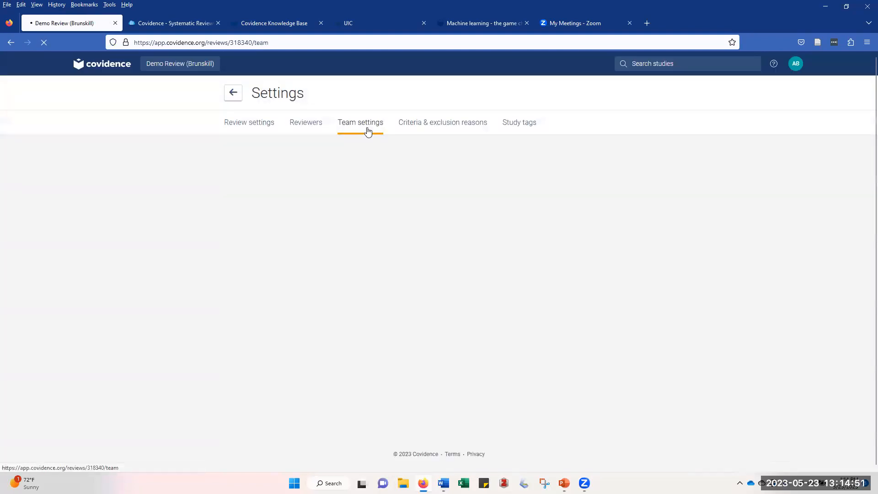
{"action": "scroll", "coordinate": [690, 206], "scroll_direction": "down", "scroll_amount": 2}
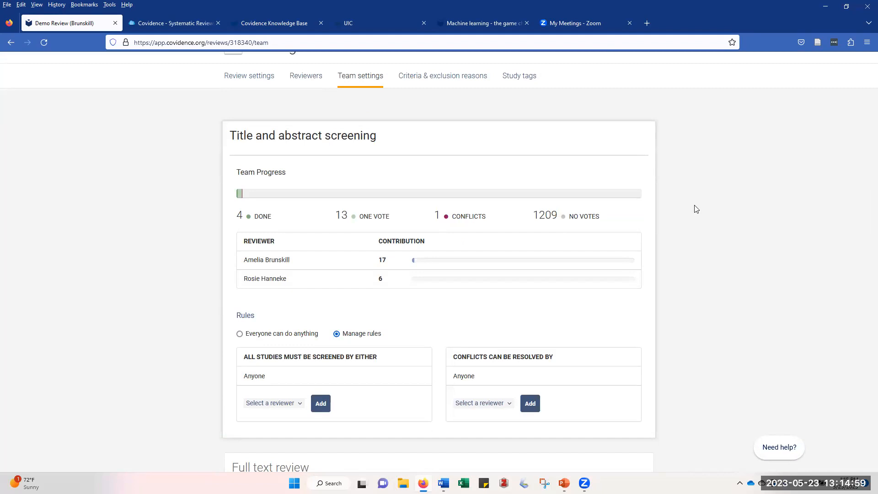
{"action": "scroll", "coordinate": [498, 226], "scroll_direction": "down", "scroll_amount": 3}
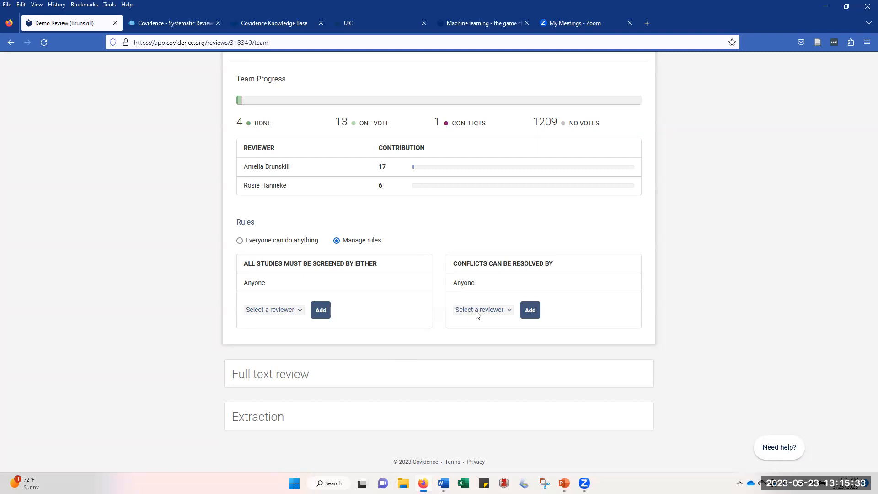
Examine the team settings for the full text review and extraction stages.
{"action": "scroll", "coordinate": [474, 316], "scroll_direction": "down", "scroll_amount": 1}
{"action": "left_click", "coordinate": [383, 365]}
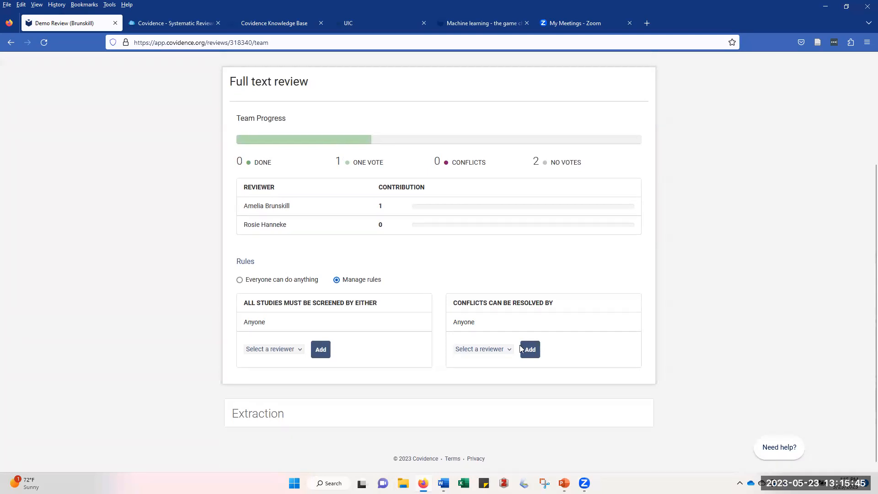
{"action": "scroll", "coordinate": [525, 375], "scroll_direction": "down", "scroll_amount": 1}
{"action": "left_click", "coordinate": [523, 406]}
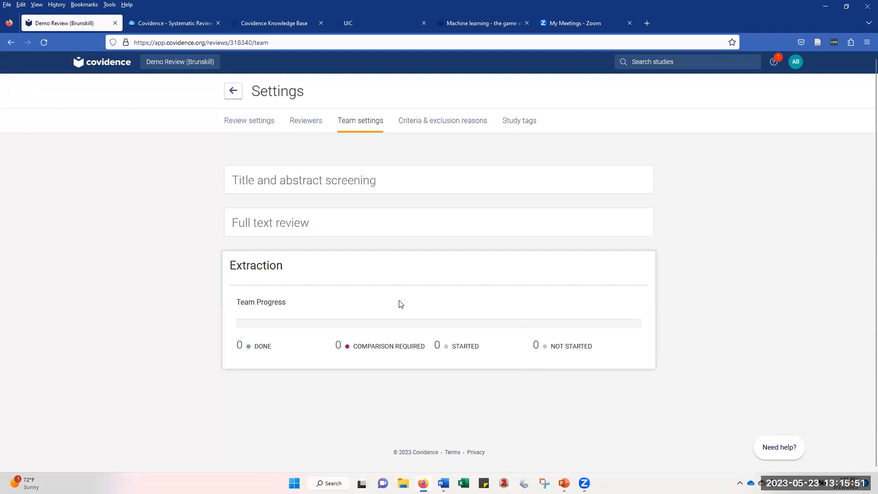
Examine the screening criteria together with the full text exclusion reasons and the inclusion and exclusion highlight words.
{"action": "left_click", "coordinate": [435, 128]}
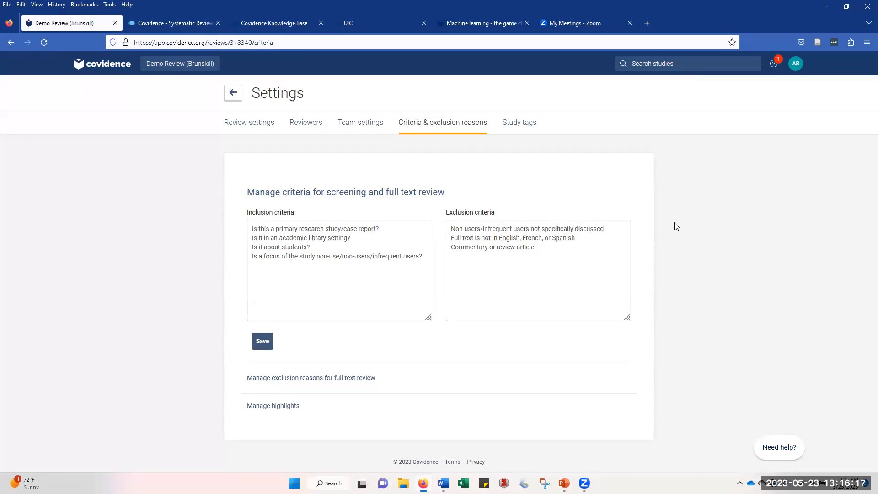
{"action": "scroll", "coordinate": [677, 226], "scroll_direction": "down", "scroll_amount": 1}
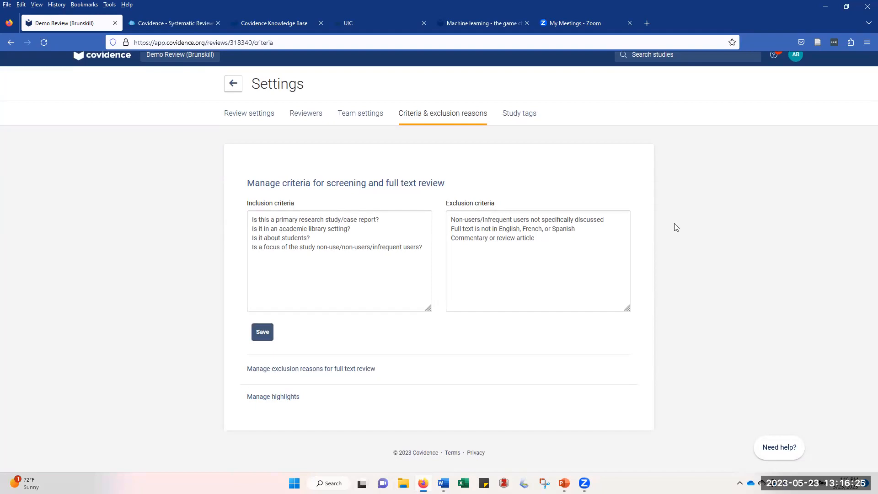
{"action": "left_click", "coordinate": [363, 369]}
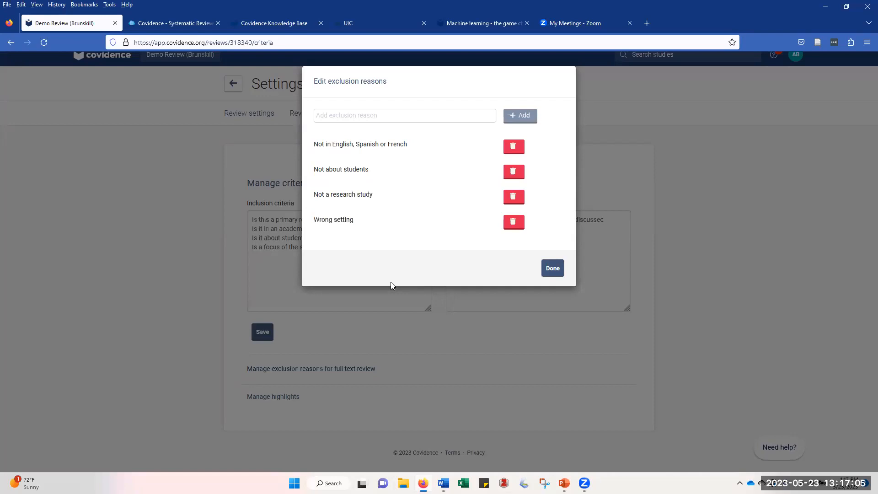
{"action": "left_click", "coordinate": [553, 269]}
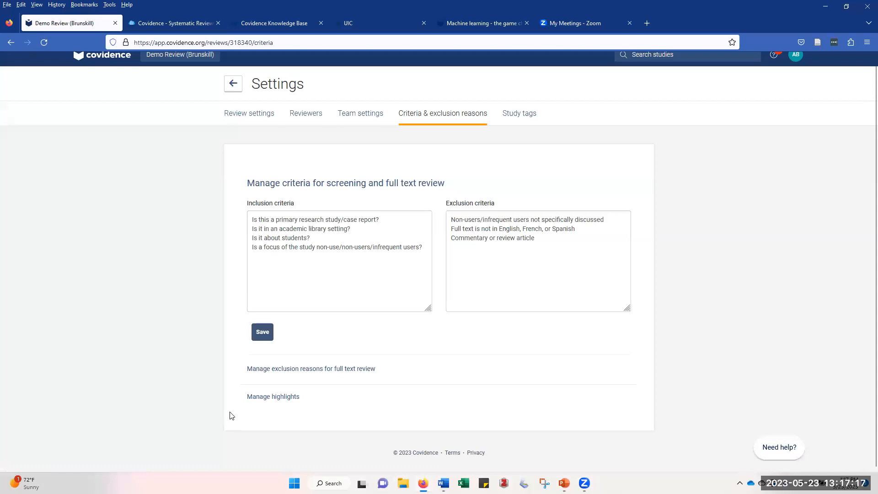
{"action": "left_click", "coordinate": [256, 396]}
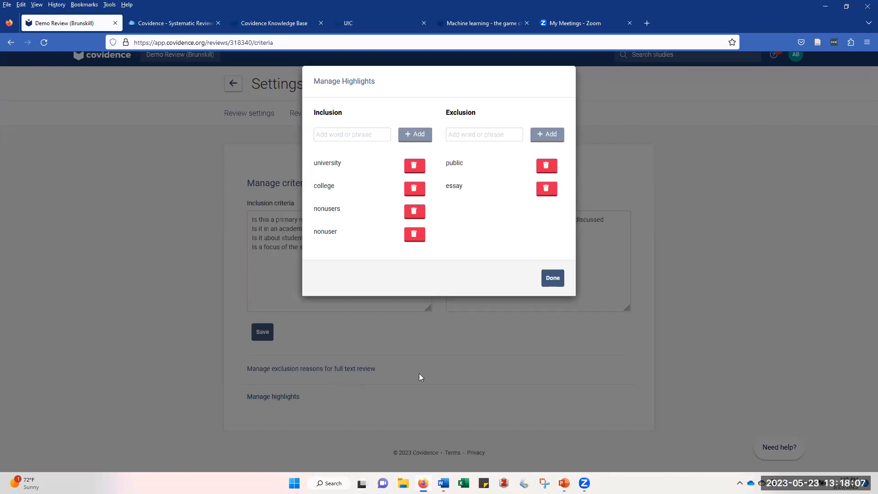
{"action": "left_click", "coordinate": [548, 281]}
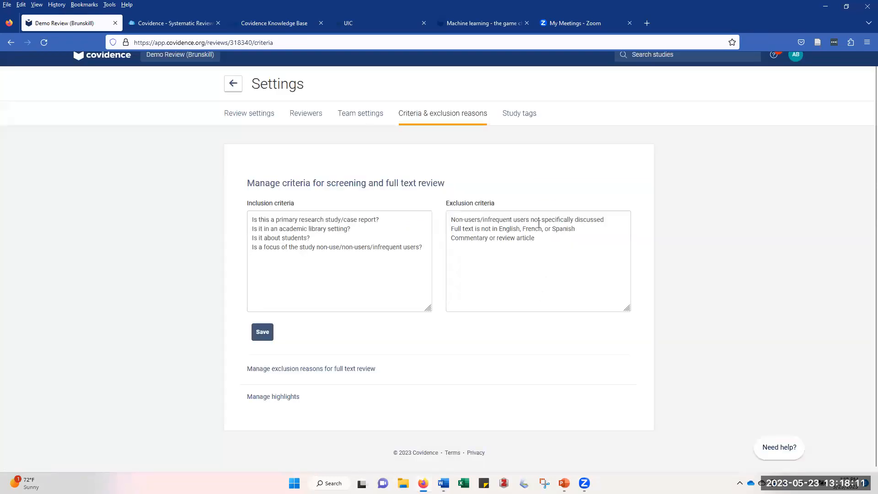
Look over the study tags and return to the review summary.
{"action": "left_click", "coordinate": [524, 119]}
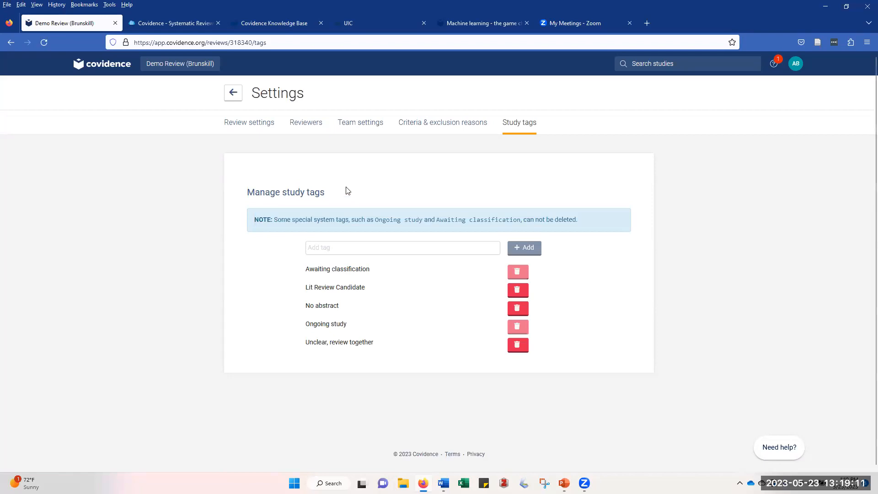
{"action": "left_click", "coordinate": [234, 96]}
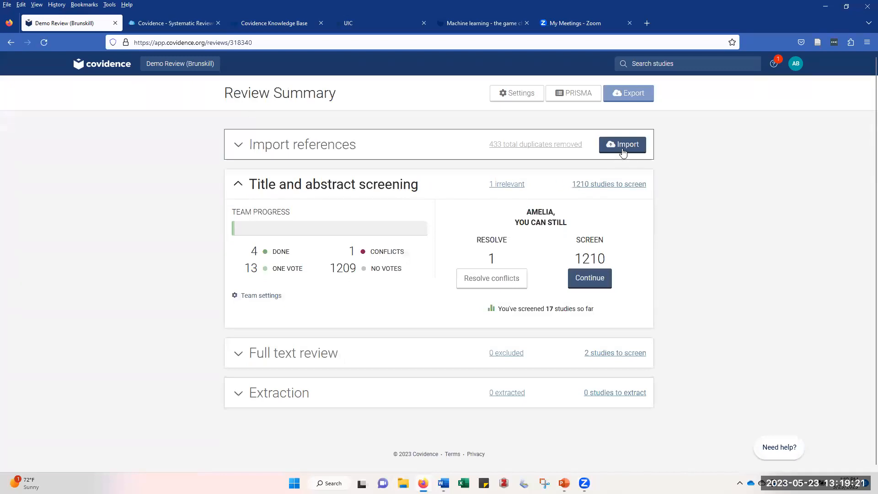
Examine the destination and source options for importing references, then look over the import history and return to the review summary.
{"action": "left_click", "coordinate": [623, 151]}
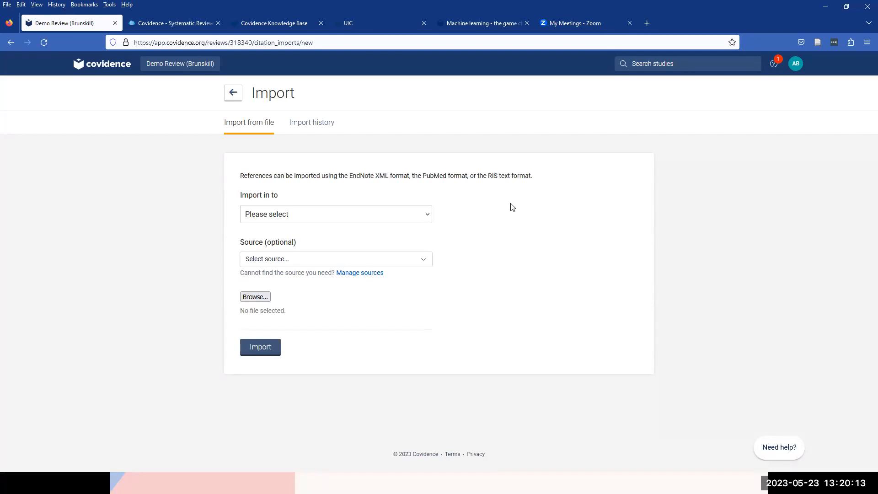
{"action": "left_click", "coordinate": [414, 213]}
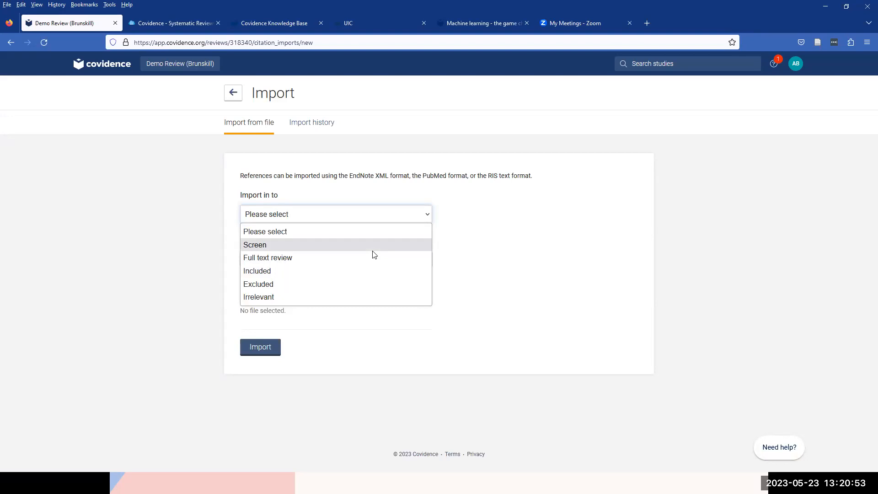
{"action": "left_click", "coordinate": [451, 242]}
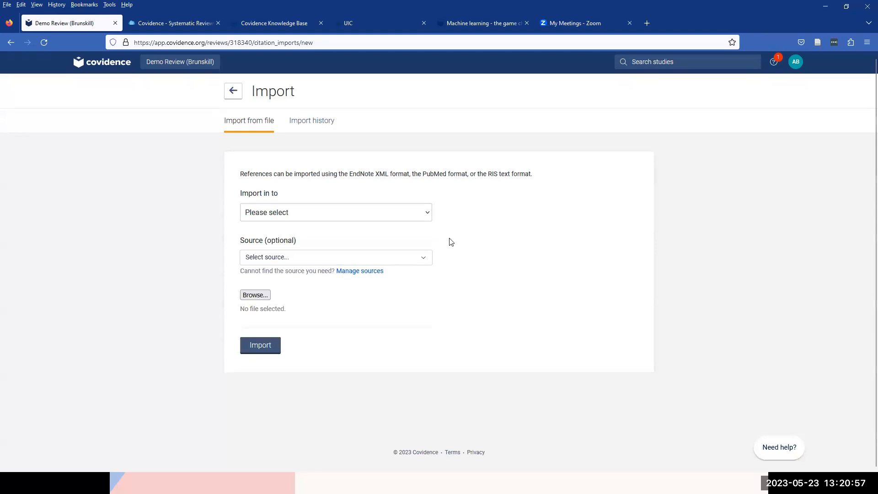
{"action": "left_click", "coordinate": [418, 261]}
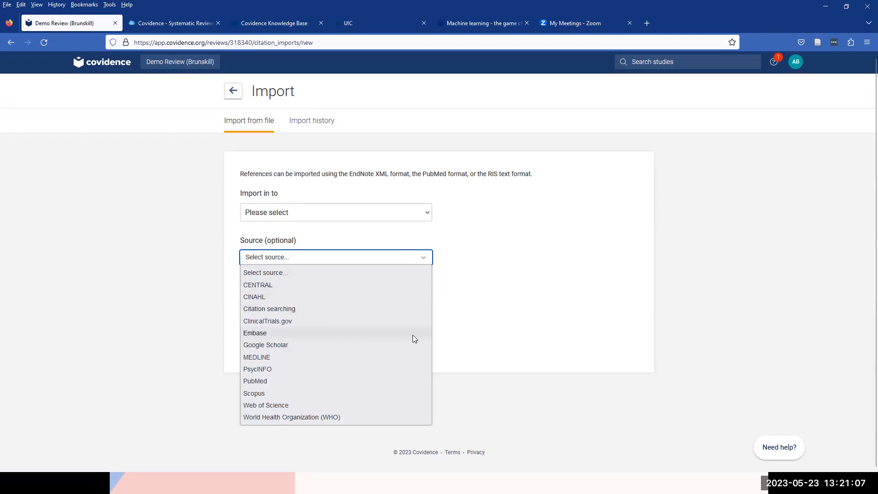
{"action": "left_click", "coordinate": [493, 295]}
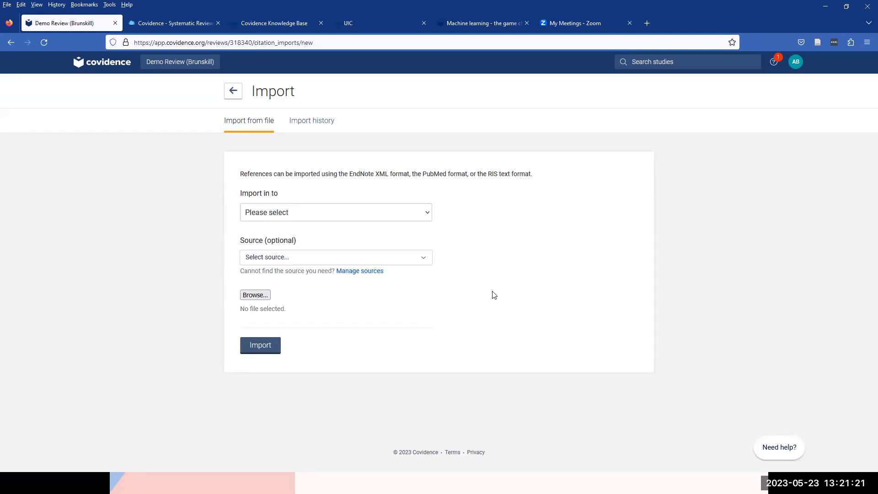
{"action": "left_click", "coordinate": [307, 121]}
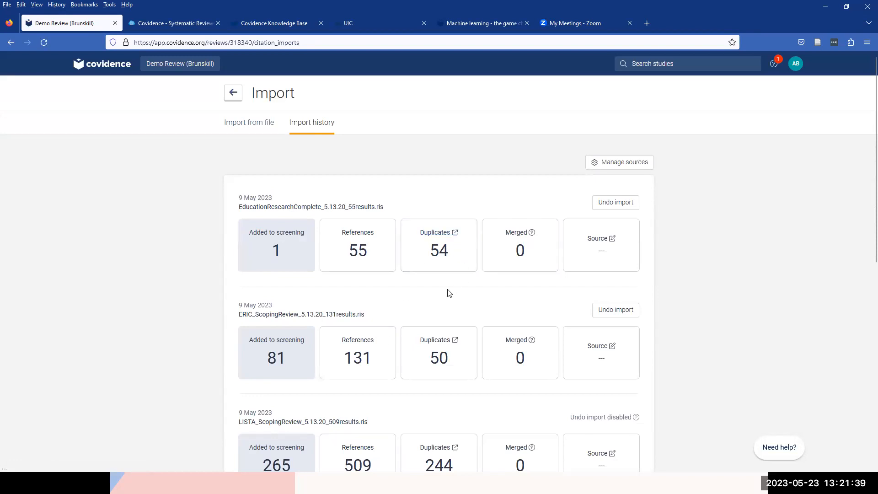
{"action": "left_click", "coordinate": [237, 95]}
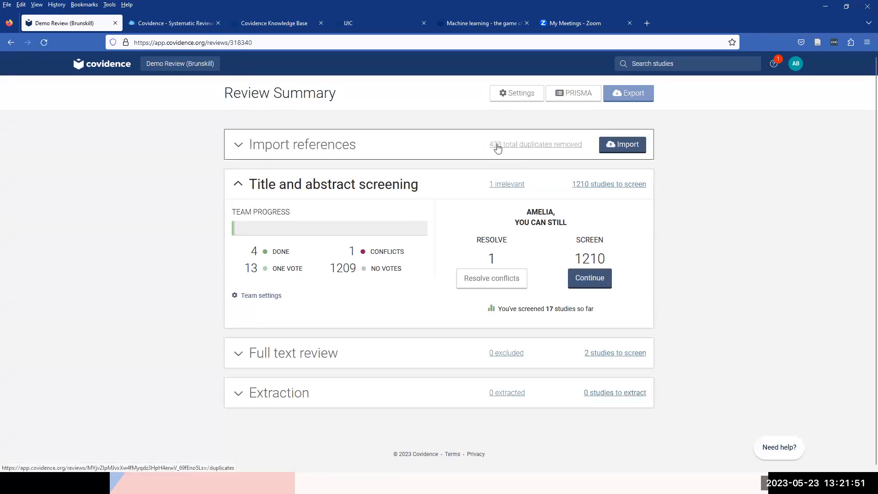
Examine the system detected duplicates, expanding each duplicate of the first primary reference, and return to the review summary.
{"action": "left_click", "coordinate": [513, 146]}
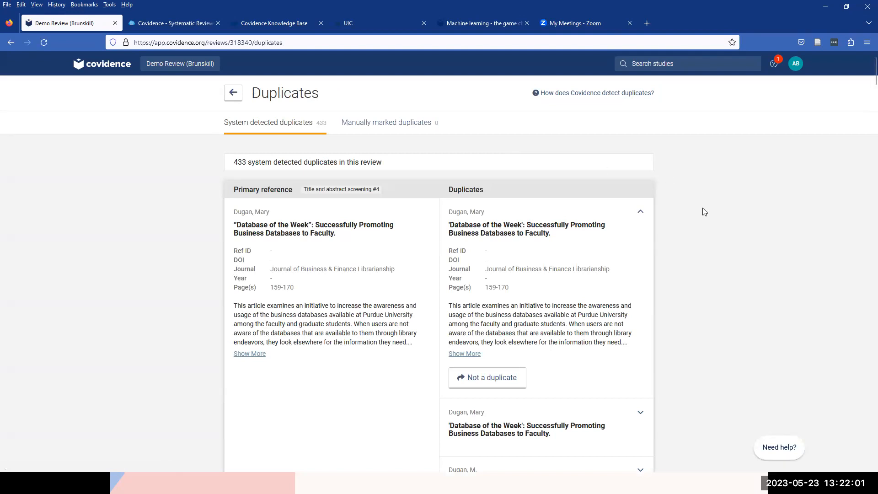
{"action": "scroll", "coordinate": [703, 208], "scroll_direction": "down", "scroll_amount": 2}
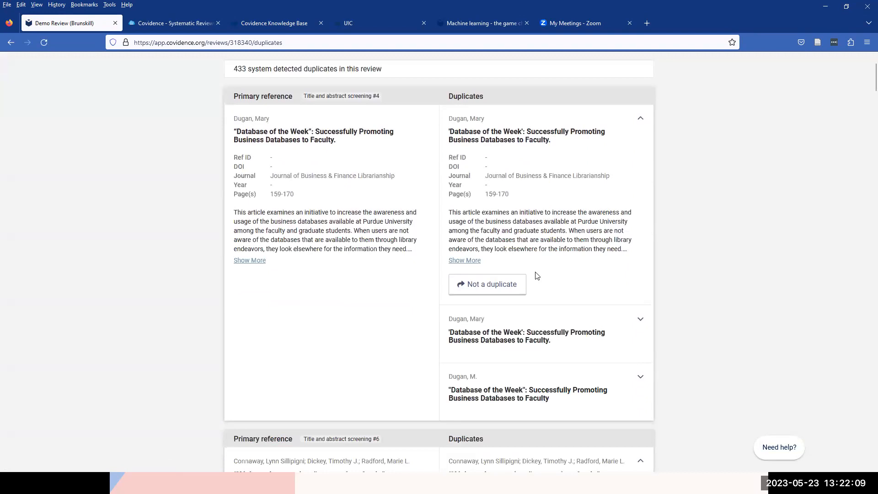
{"action": "left_click", "coordinate": [640, 320]}
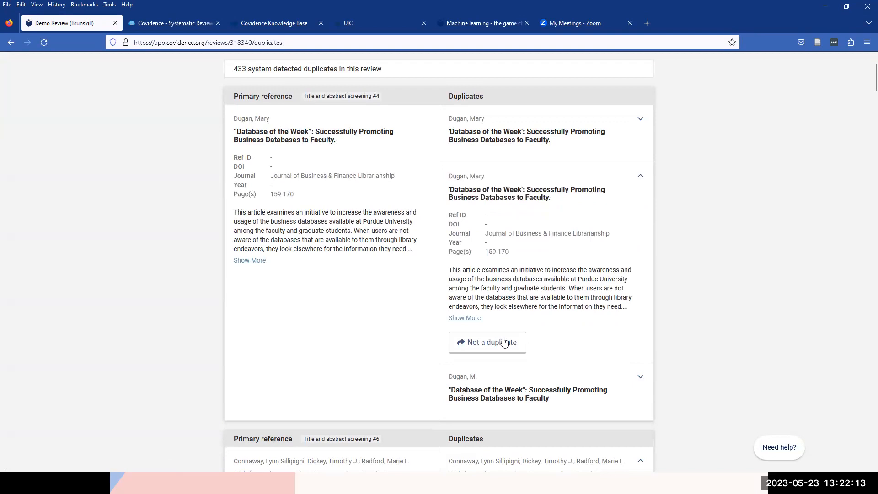
{"action": "scroll", "coordinate": [619, 343], "scroll_direction": "down", "scroll_amount": 2}
{"action": "left_click", "coordinate": [643, 286]}
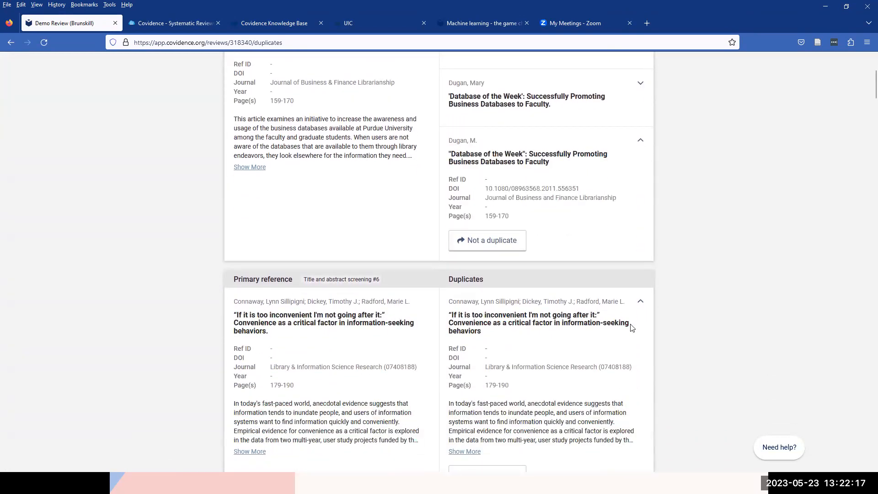
{"action": "scroll", "coordinate": [631, 328], "scroll_direction": "up", "scroll_amount": 4}
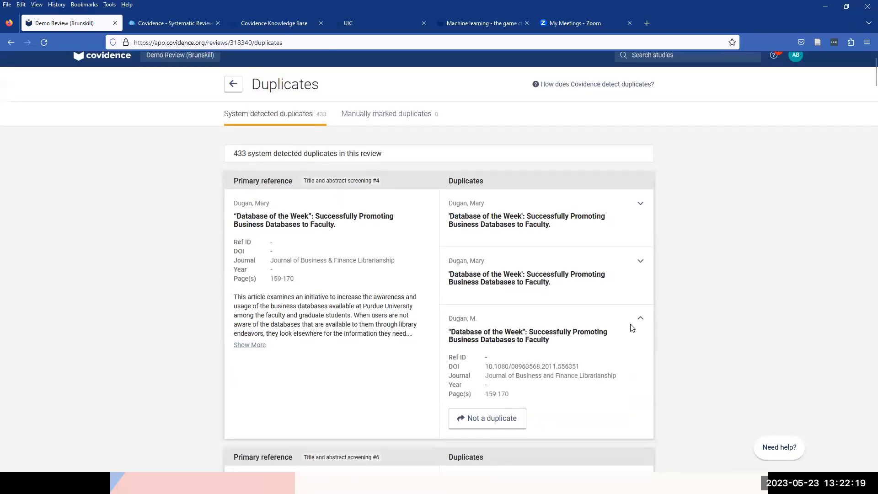
{"action": "left_click", "coordinate": [235, 94]}
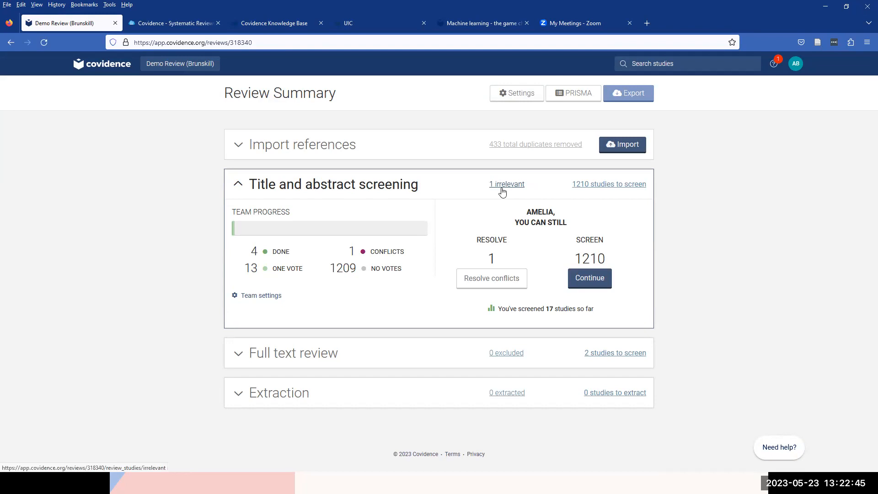
In title and abstract screening, vote No on study #198 about users' satisfaction and Yes on study #130 about complaining behavior.
{"action": "left_click", "coordinate": [595, 280]}
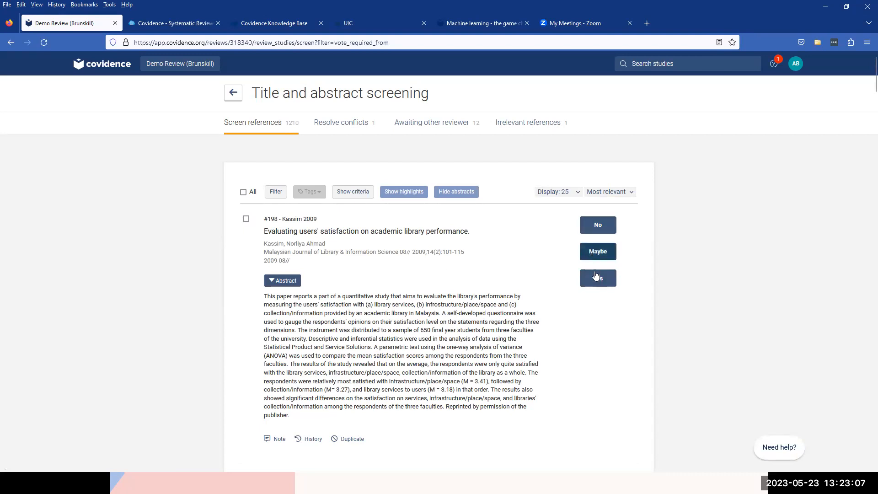
{"action": "scroll", "coordinate": [551, 270], "scroll_direction": "down", "scroll_amount": 1}
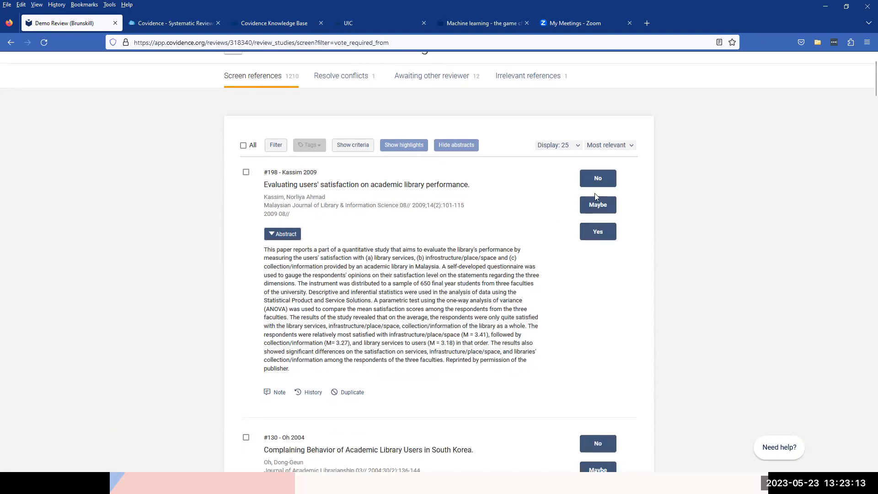
{"action": "left_click", "coordinate": [608, 181]}
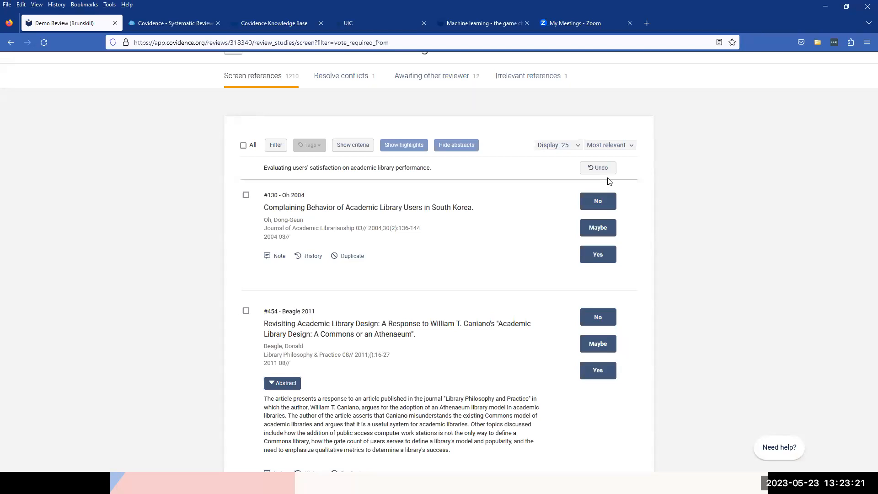
{"action": "left_click", "coordinate": [607, 254]}
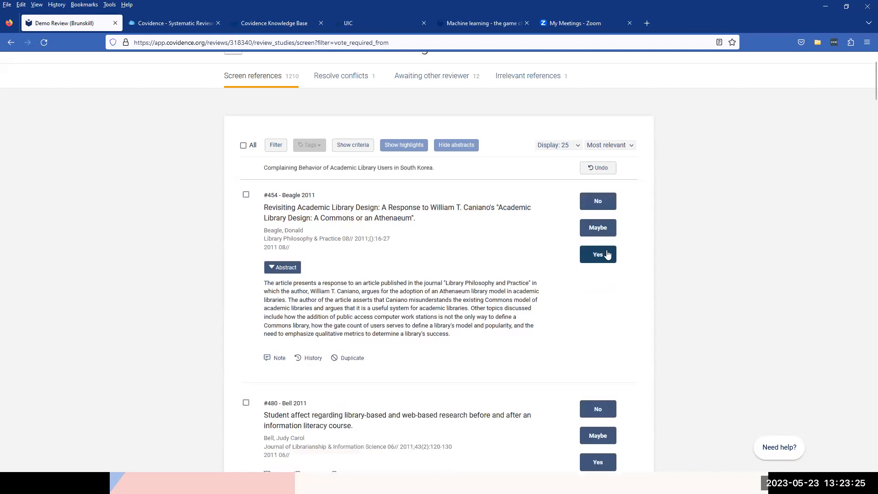
Show the inclusion and exclusion criteria above the screening list, check them while browsing the studies, and hide them again.
{"action": "left_click", "coordinate": [363, 148]}
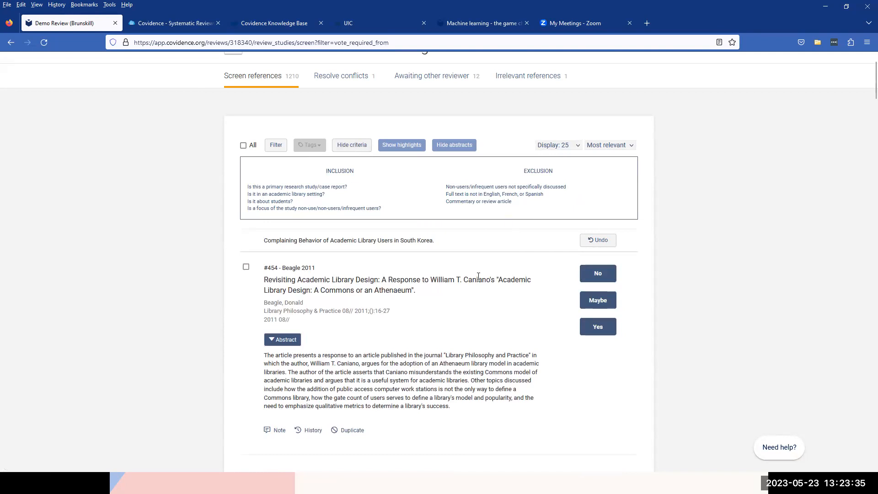
{"action": "scroll", "coordinate": [478, 279], "scroll_direction": "down", "scroll_amount": 5}
{"action": "scroll", "coordinate": [478, 279], "scroll_direction": "down", "scroll_amount": 2}
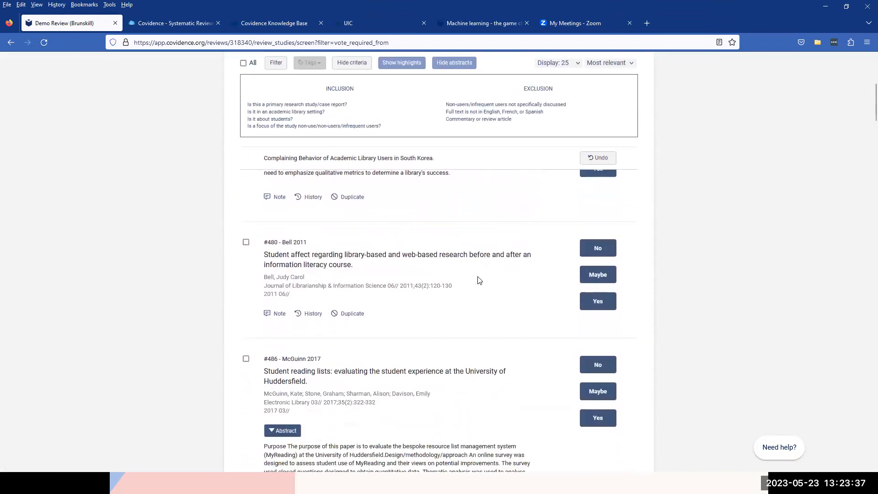
{"action": "scroll", "coordinate": [478, 278], "scroll_direction": "up", "scroll_amount": 4}
{"action": "scroll", "coordinate": [457, 256], "scroll_direction": "up", "scroll_amount": 3}
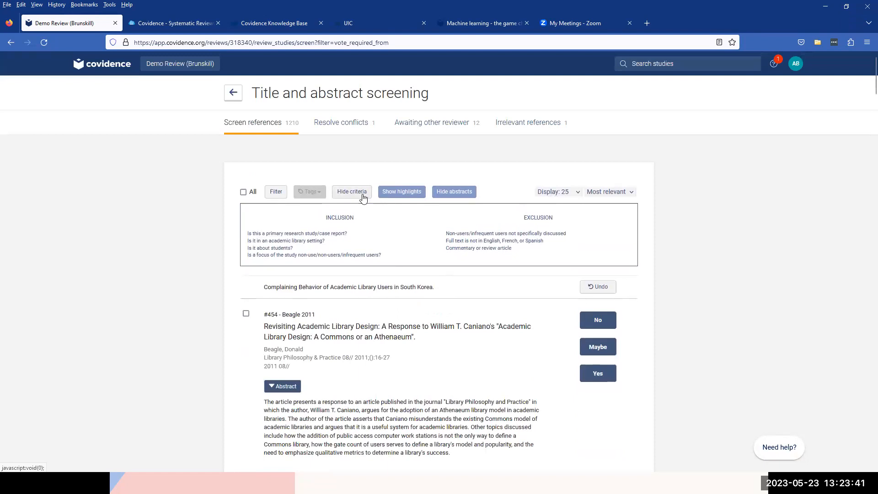
{"action": "left_click", "coordinate": [362, 192]}
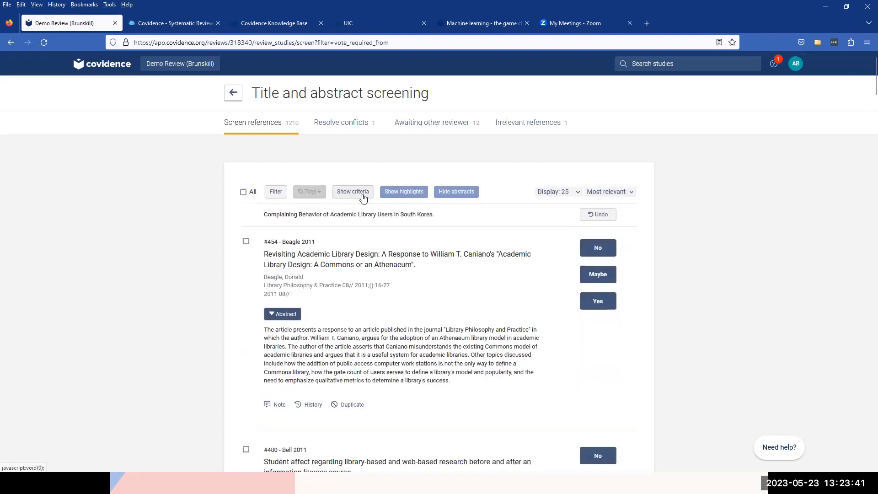
Turn on the keyword highlights, examine the highlighted words in the studies' titles and abstracts, and turn the highlights off.
{"action": "left_click", "coordinate": [406, 194]}
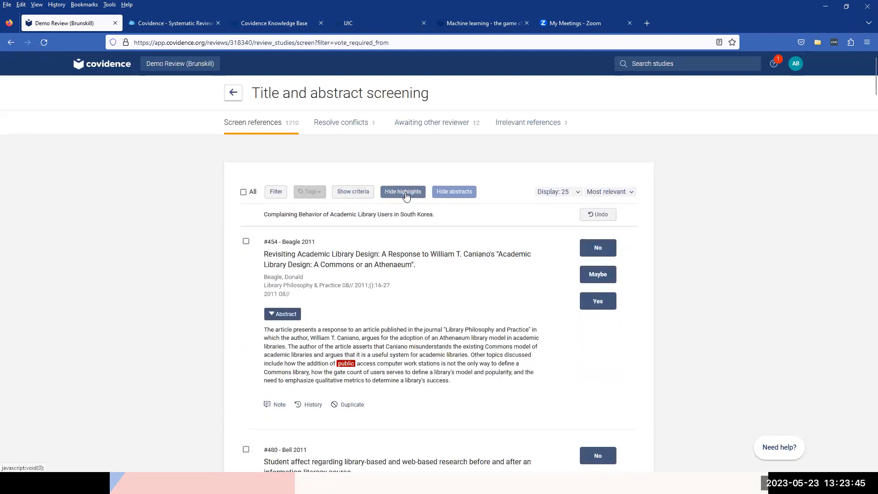
{"action": "scroll", "coordinate": [400, 297], "scroll_direction": "down", "scroll_amount": 1}
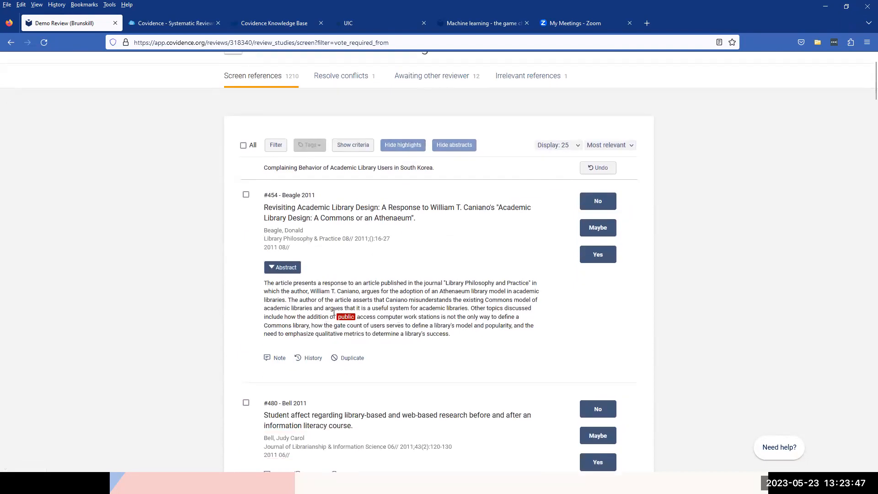
{"action": "scroll", "coordinate": [368, 224], "scroll_direction": "down", "scroll_amount": 2}
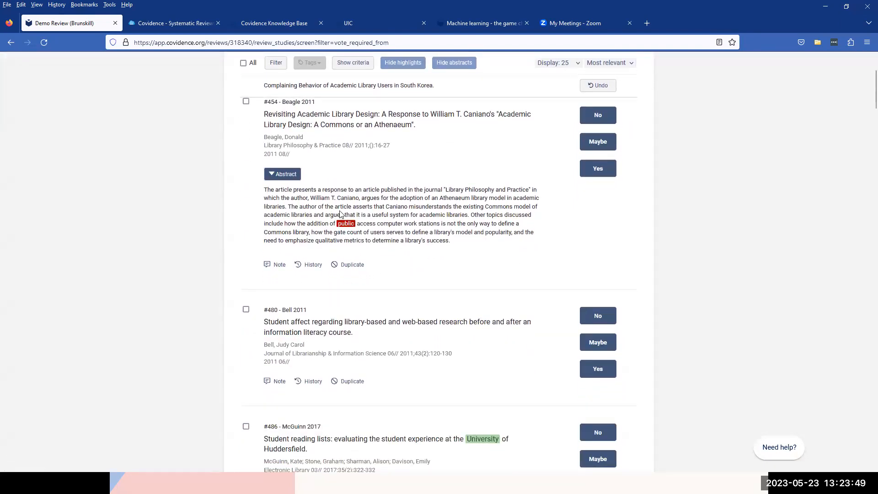
{"action": "scroll", "coordinate": [354, 242], "scroll_direction": "down", "scroll_amount": 1}
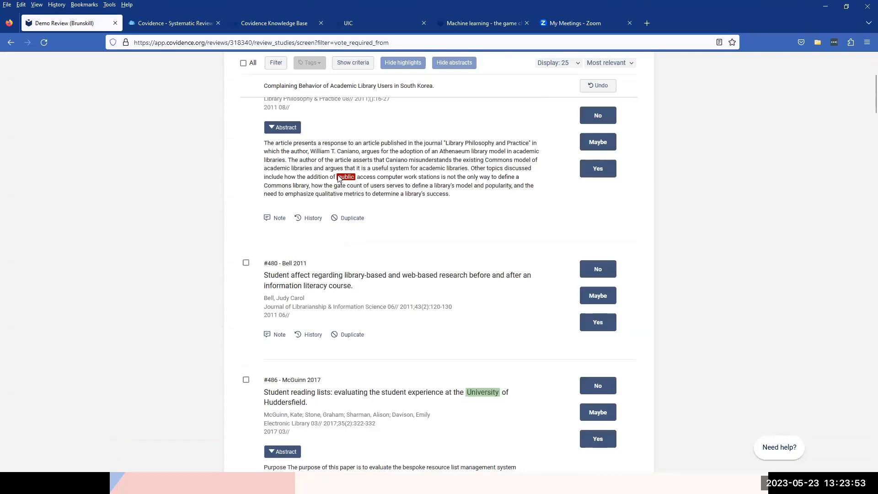
{"action": "scroll", "coordinate": [347, 188], "scroll_direction": "down", "scroll_amount": 1}
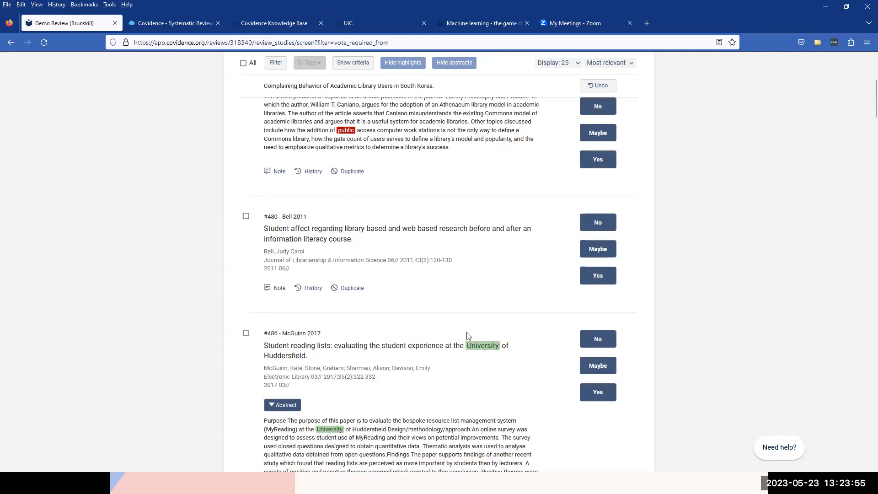
{"action": "scroll", "coordinate": [503, 359], "scroll_direction": "up", "scroll_amount": 2}
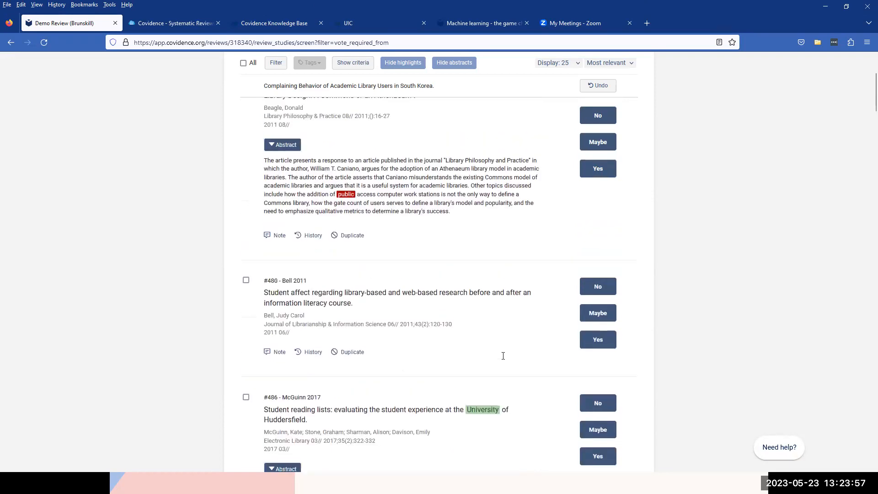
{"action": "scroll", "coordinate": [503, 360], "scroll_direction": "up", "scroll_amount": 2}
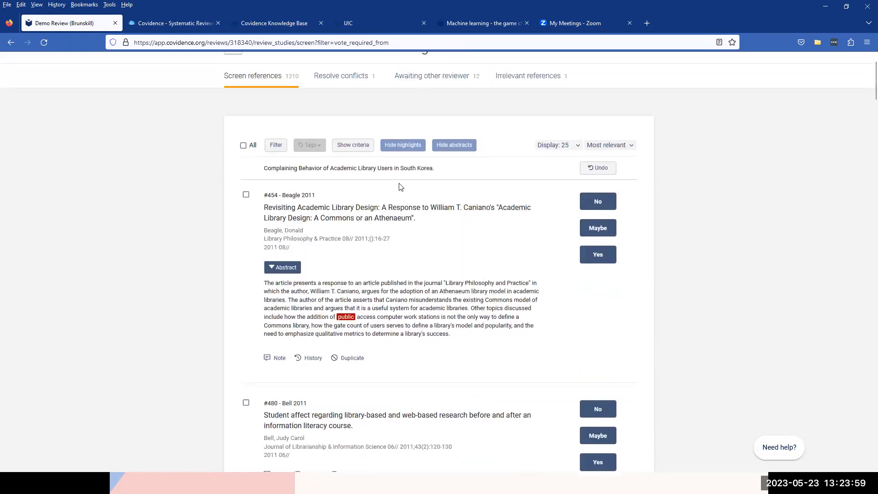
{"action": "left_click", "coordinate": [398, 146]}
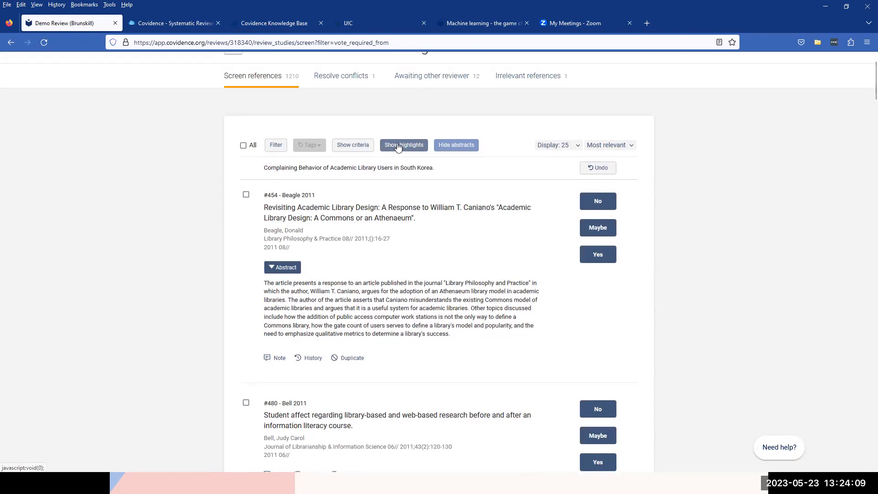
Tag study #454 on academic library design as Lit Review Candidate and return to the review summary.
{"action": "left_click", "coordinate": [246, 196]}
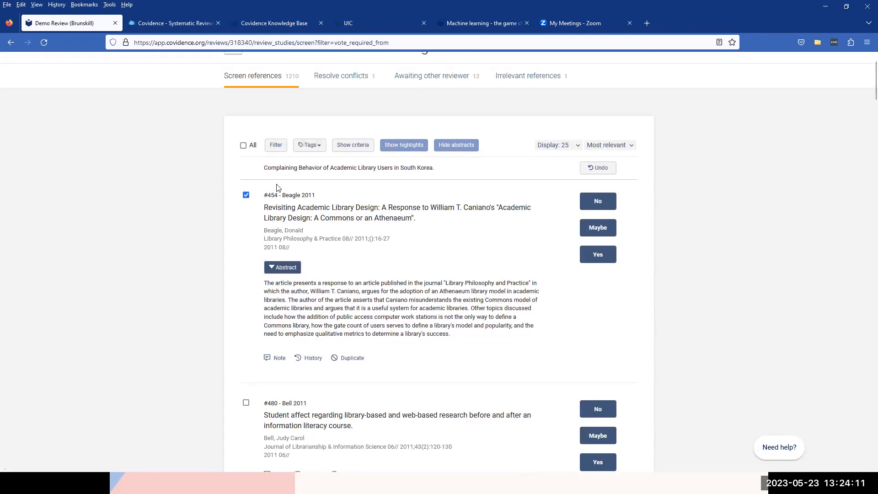
{"action": "left_click", "coordinate": [306, 148]}
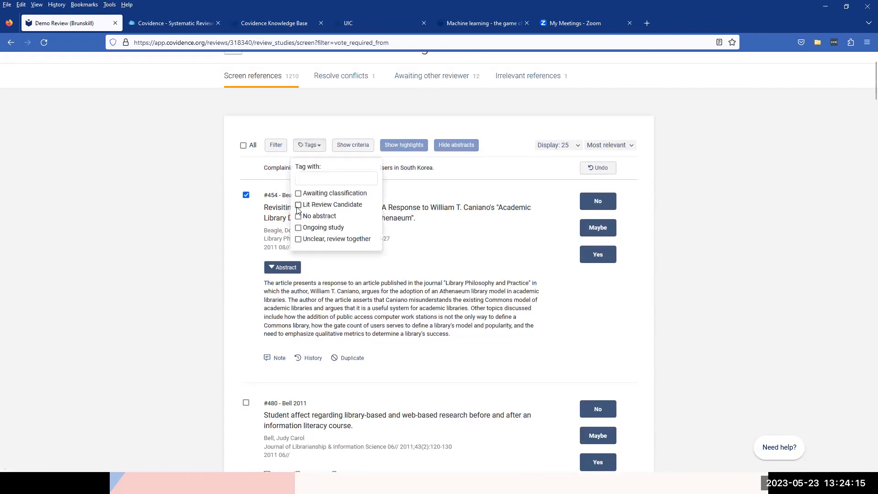
{"action": "left_click", "coordinate": [299, 205]}
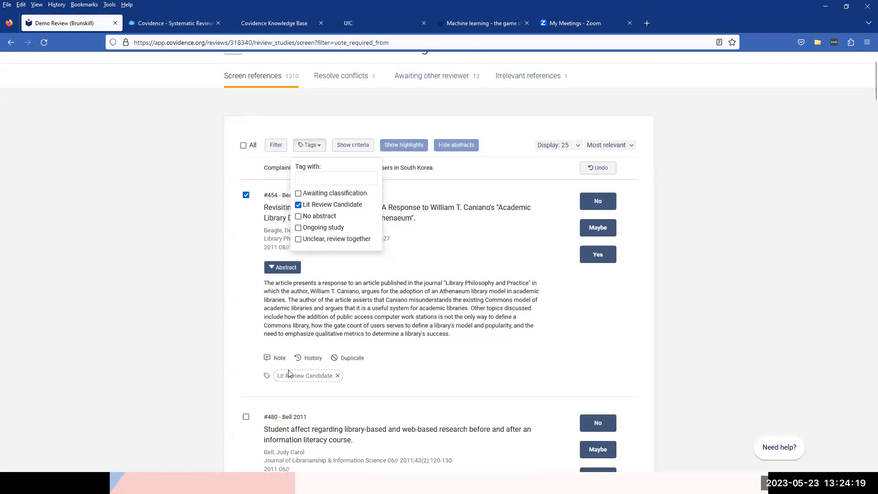
{"action": "left_click", "coordinate": [414, 272]}
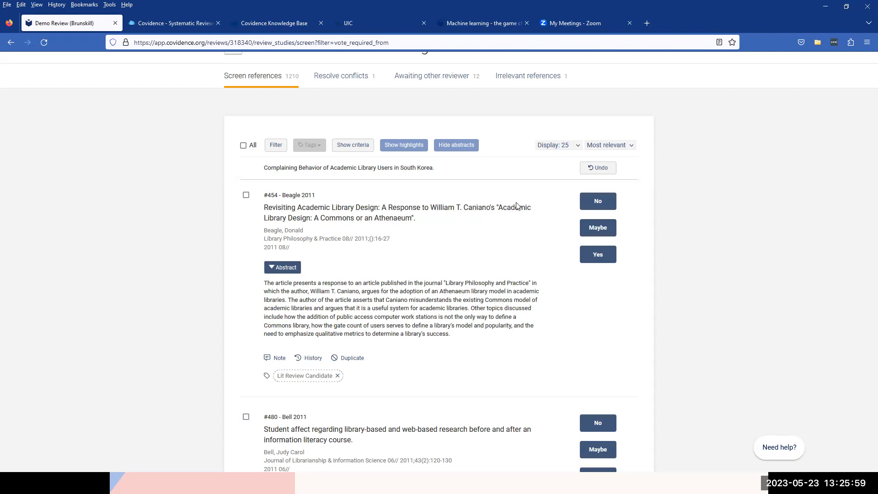
{"action": "scroll", "coordinate": [371, 122], "scroll_direction": "up", "scroll_amount": 1}
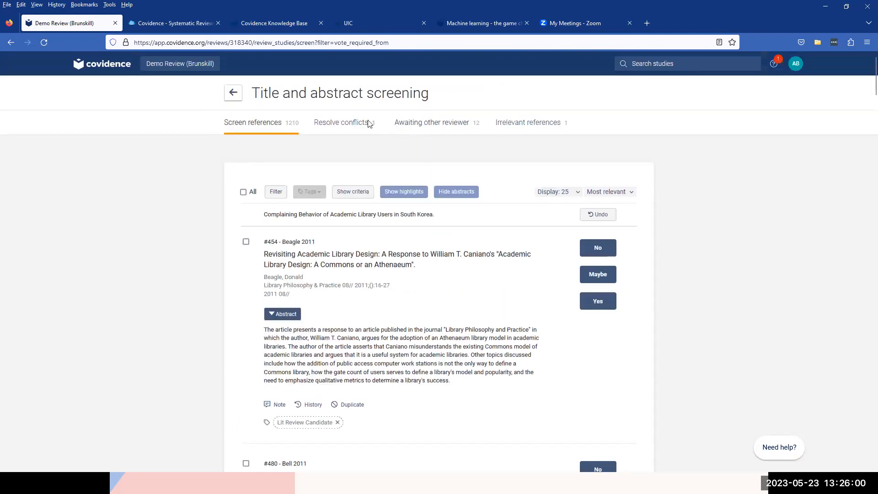
{"action": "left_click", "coordinate": [238, 100]}
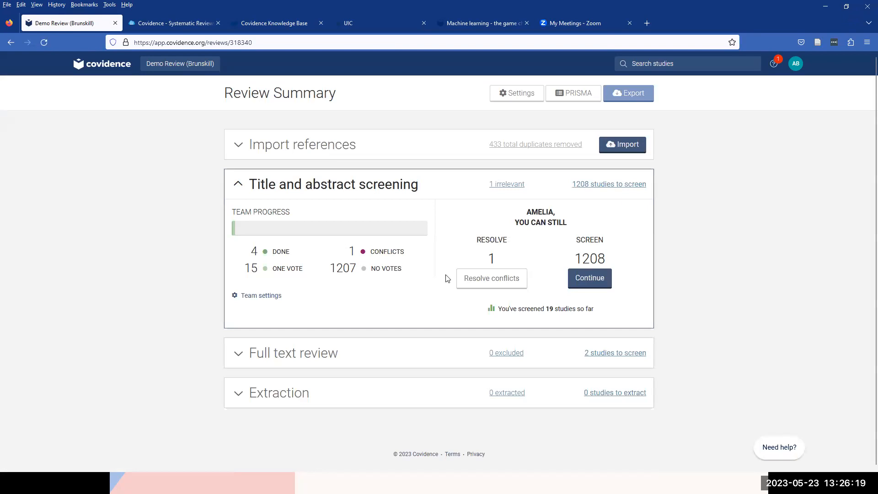
Expand the full text review stage on the review summary and open its studies waiting to be screened.
{"action": "scroll", "coordinate": [435, 269], "scroll_direction": "down", "scroll_amount": 1}
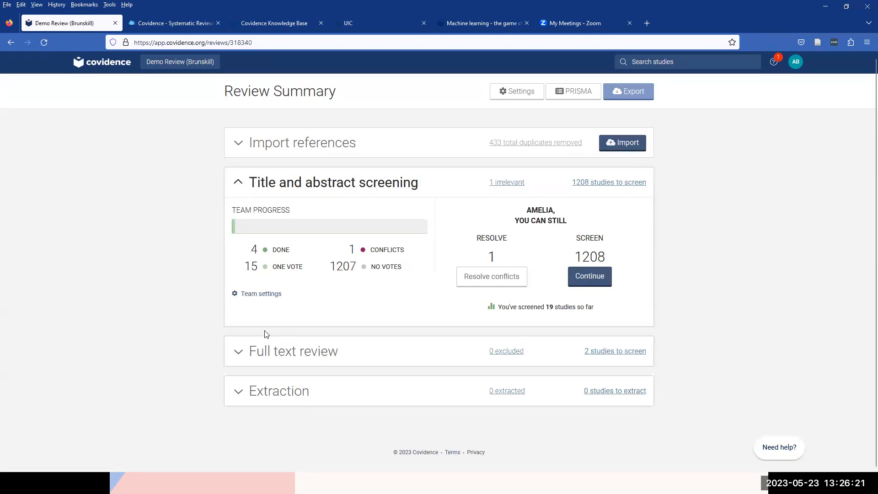
{"action": "left_click", "coordinate": [236, 357]}
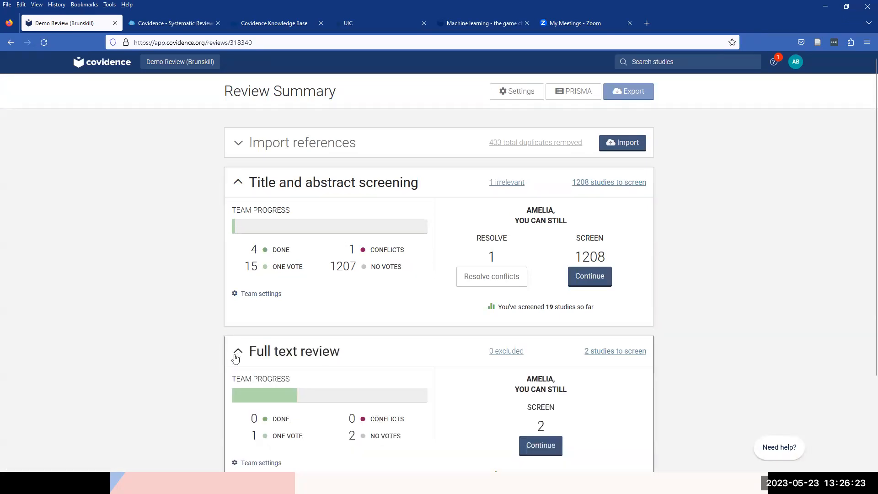
{"action": "scroll", "coordinate": [338, 300], "scroll_direction": "down", "scroll_amount": 2}
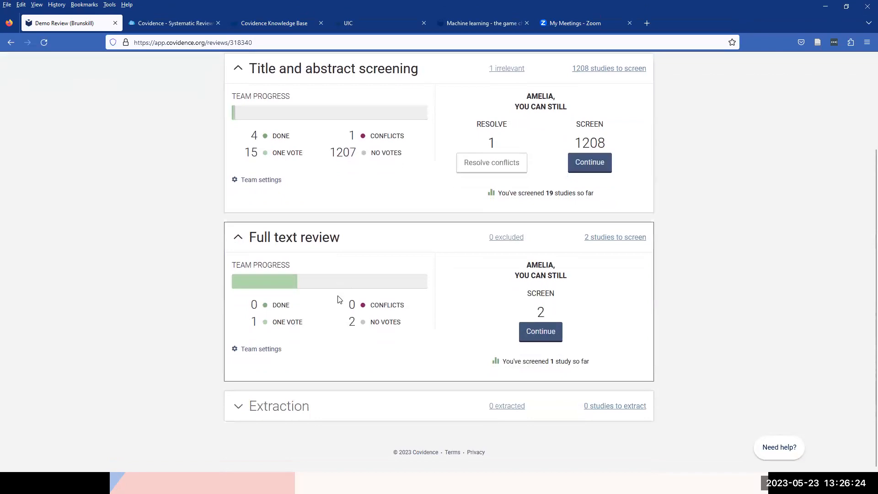
{"action": "left_click", "coordinate": [537, 335]}
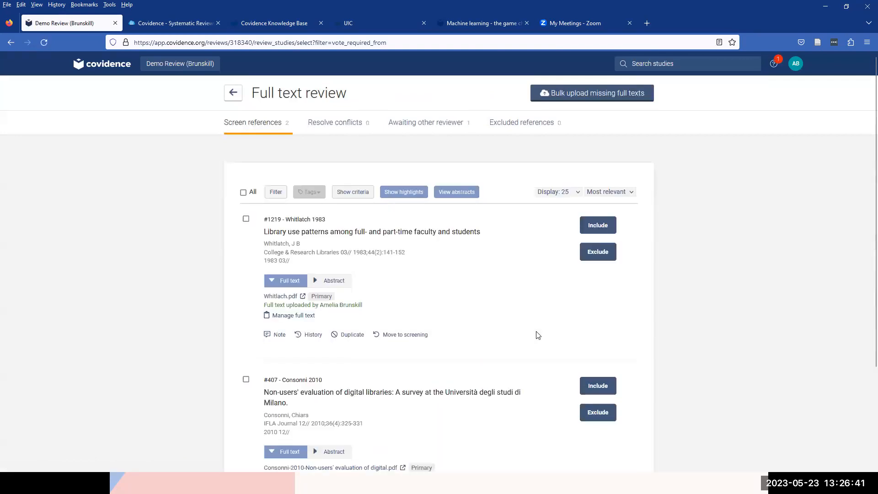
{"action": "scroll", "coordinate": [440, 314], "scroll_direction": "down", "scroll_amount": 1}
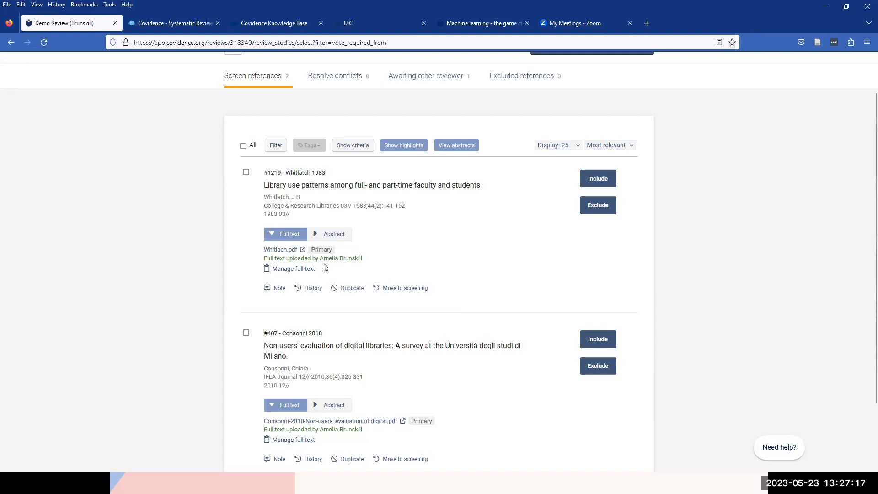
Start excluding study #1219 on library use patterns to check the available exclusion reasons, and cancel the exclusion.
{"action": "left_click", "coordinate": [603, 204]}
{"action": "left_click", "coordinate": [611, 209]}
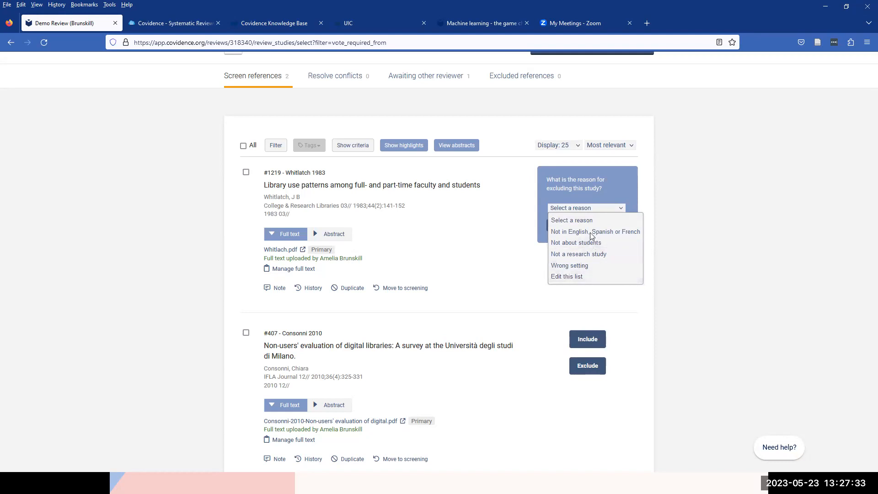
{"action": "left_click", "coordinate": [507, 238]}
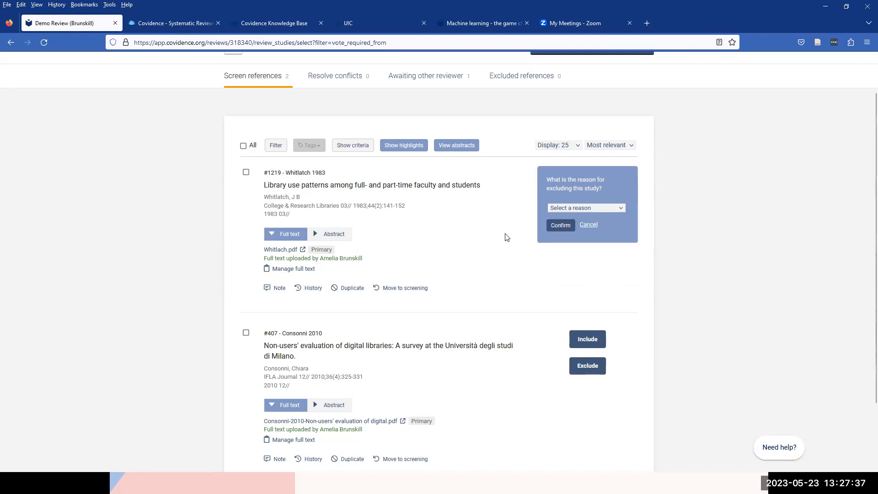
{"action": "left_click", "coordinate": [588, 225]}
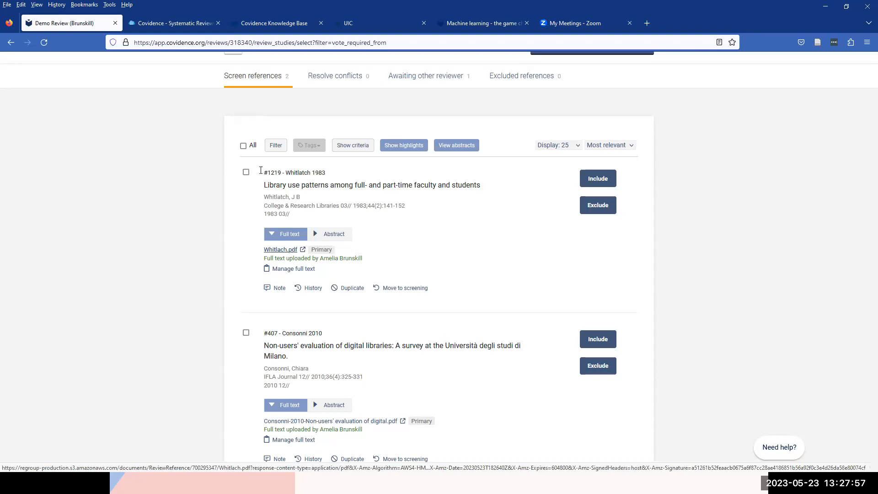
Return to the review summary, examine the title and abstract screening study in conflict, and go back to the summary.
{"action": "scroll", "coordinate": [231, 132], "scroll_direction": "up", "scroll_amount": 1}
{"action": "left_click", "coordinate": [232, 98]}
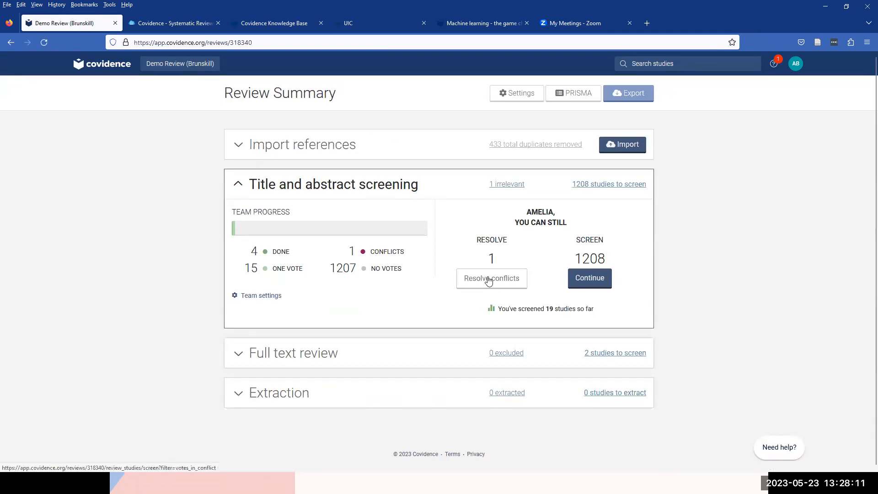
{"action": "left_click", "coordinate": [489, 280]}
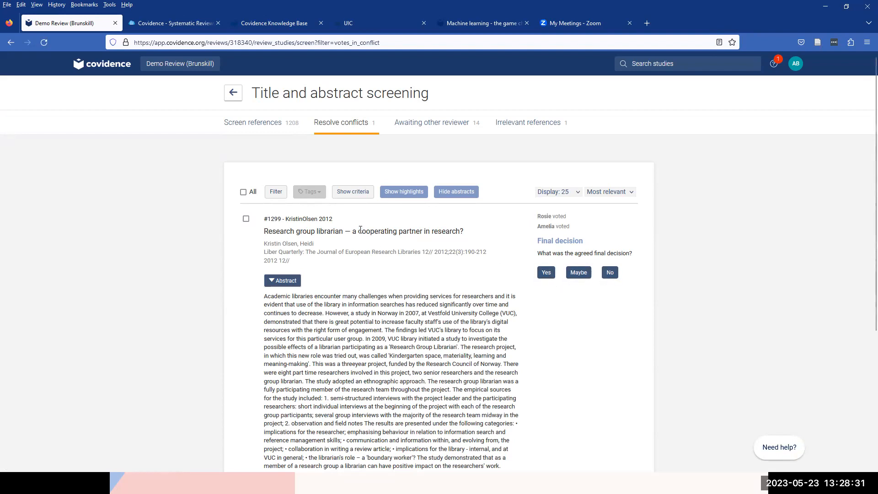
{"action": "left_click", "coordinate": [233, 92]}
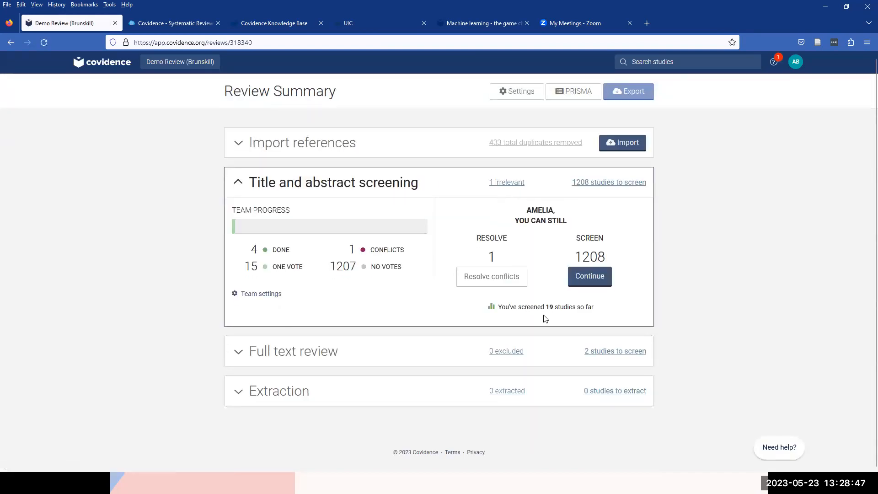
Open the data extraction template from the extraction stage and check the item settings of Study ID and Title.
{"action": "left_click", "coordinate": [508, 393]}
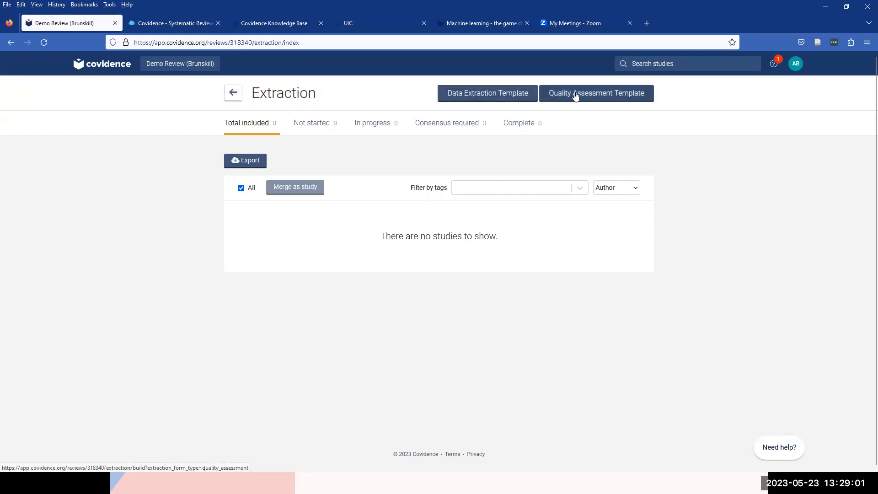
{"action": "left_click", "coordinate": [464, 95]}
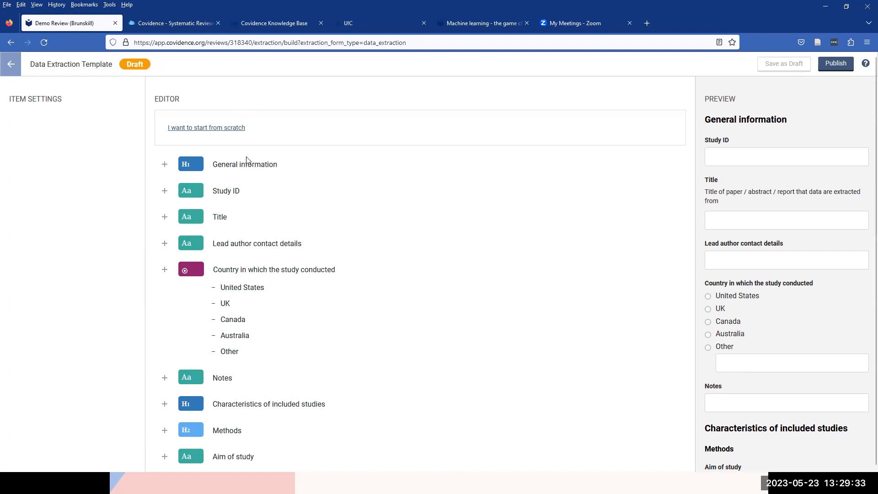
{"action": "left_click", "coordinate": [228, 190]}
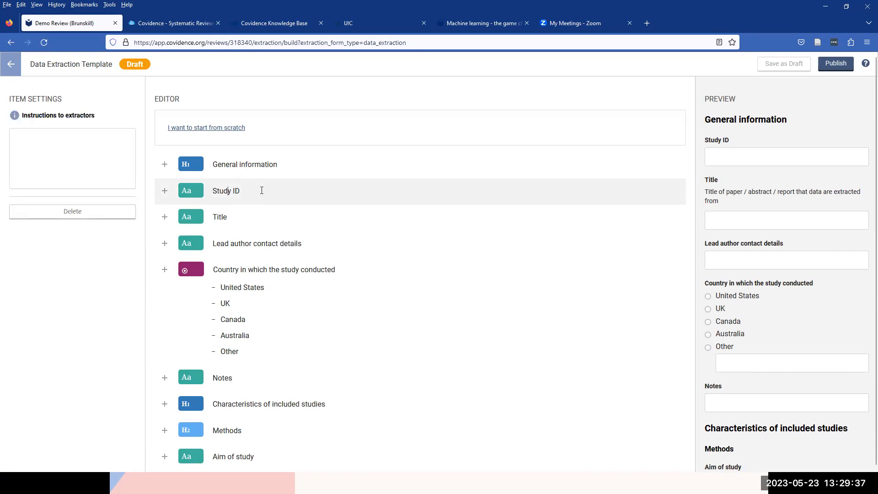
{"action": "left_click", "coordinate": [224, 216]}
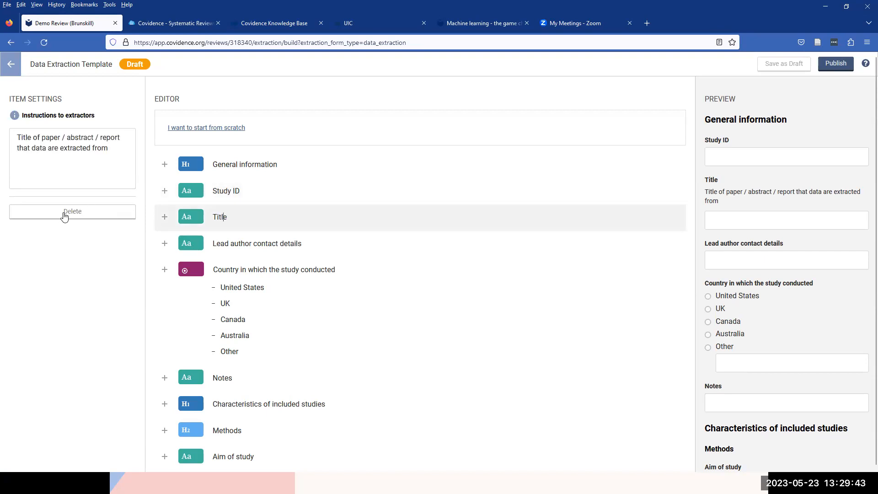
Add a text field labelled Publication date below Lead author contact details in the data extraction template.
{"action": "left_click", "coordinate": [164, 245]}
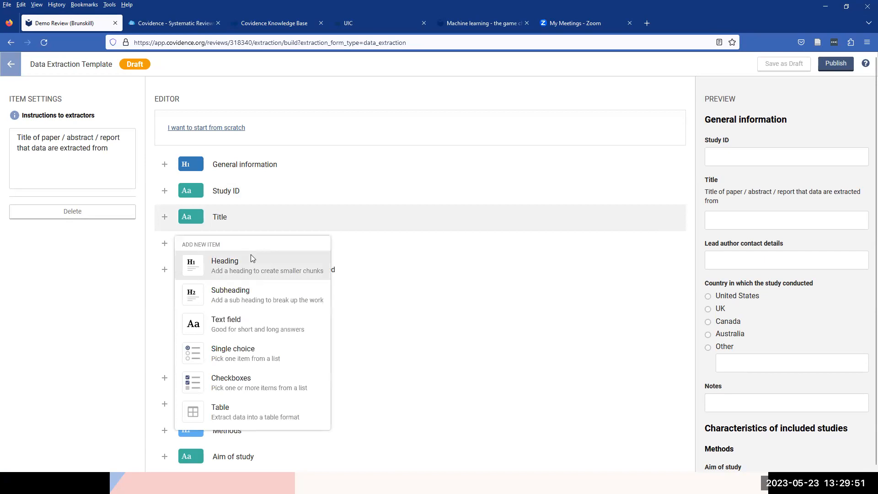
{"action": "left_click", "coordinate": [270, 320]}
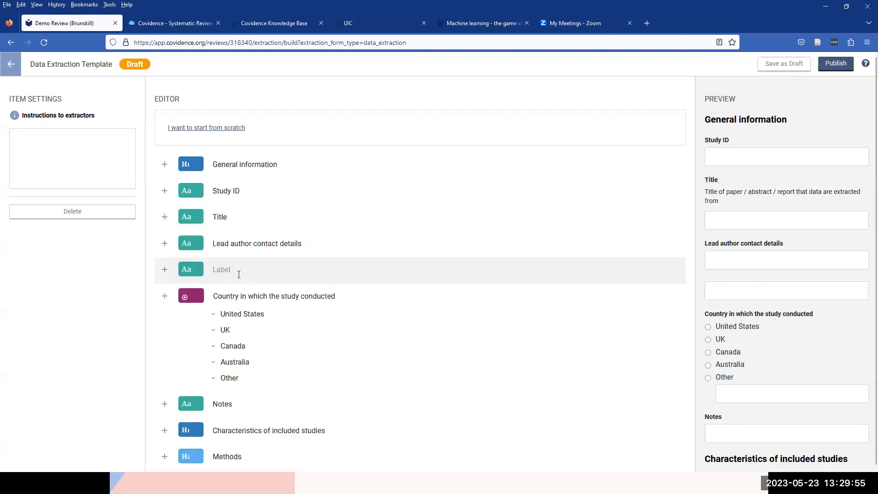
{"action": "type", "text": "Publ"}
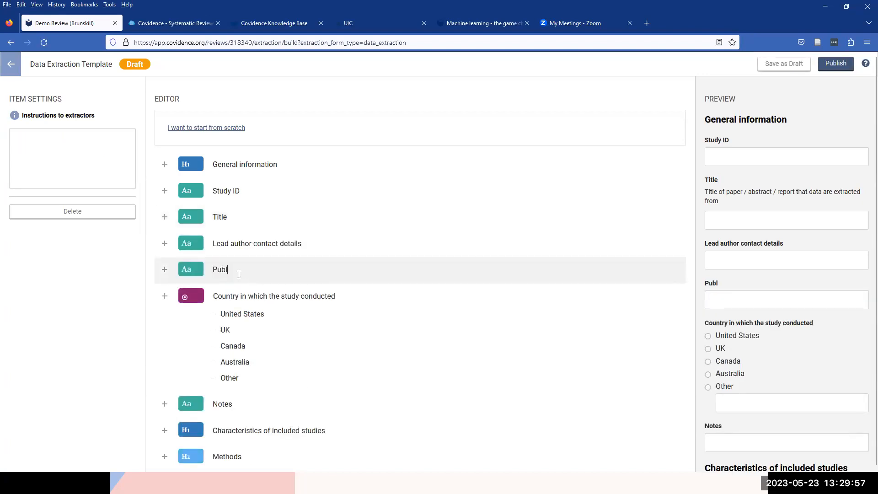
{"action": "type", "text": "ication date"}
Add Japan as an option after Australia in the question on the country in which the study was conducted.
{"action": "left_click", "coordinate": [274, 361]}
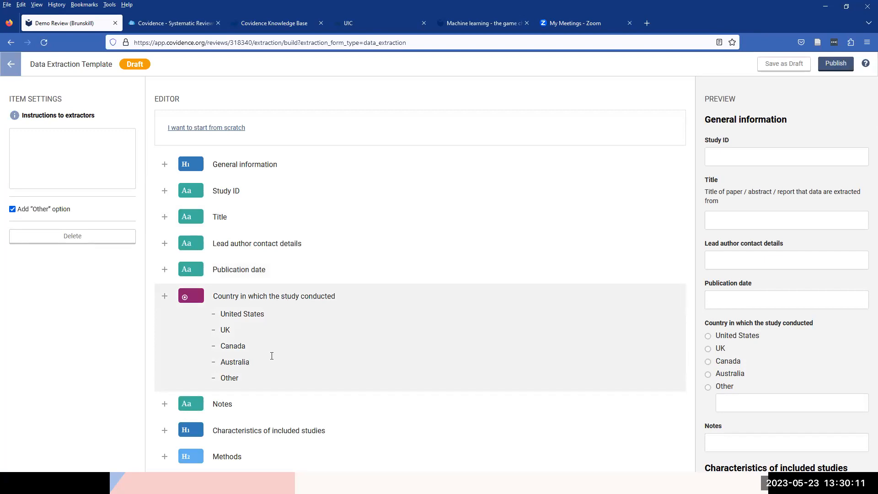
{"action": "key", "text": "Return"}
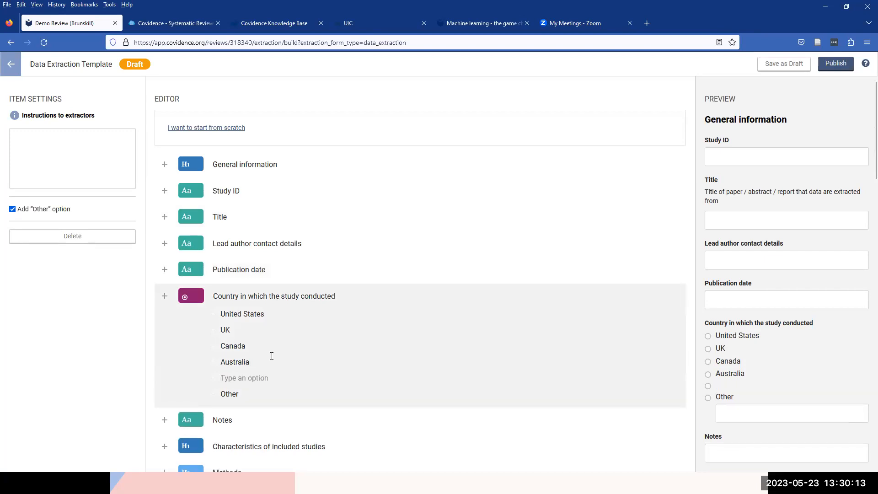
{"action": "type", "text": "Japan"}
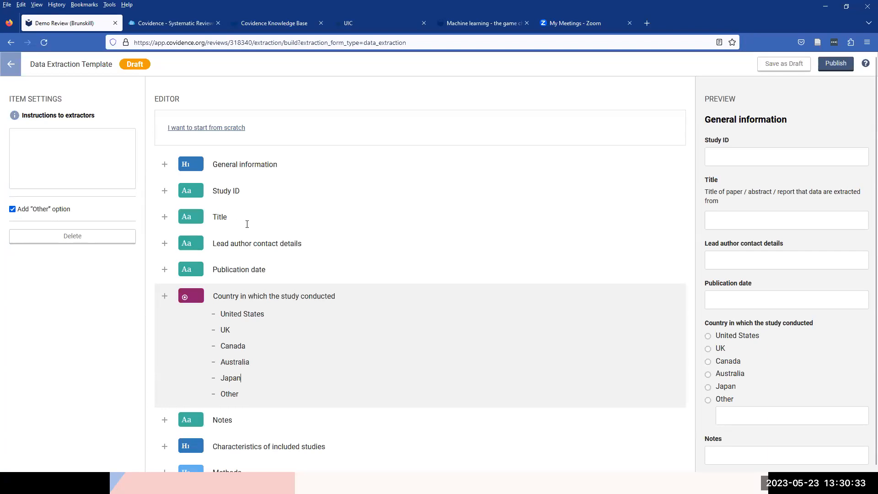
Look through the remaining items of the data extraction template and leave it without saving the changes.
{"action": "scroll", "coordinate": [267, 265], "scroll_direction": "down", "scroll_amount": 4}
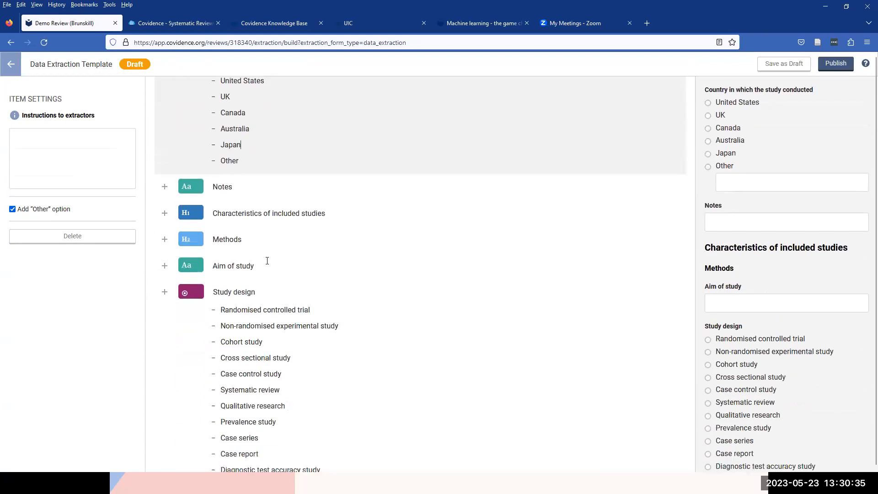
{"action": "scroll", "coordinate": [267, 261], "scroll_direction": "up", "scroll_amount": 4}
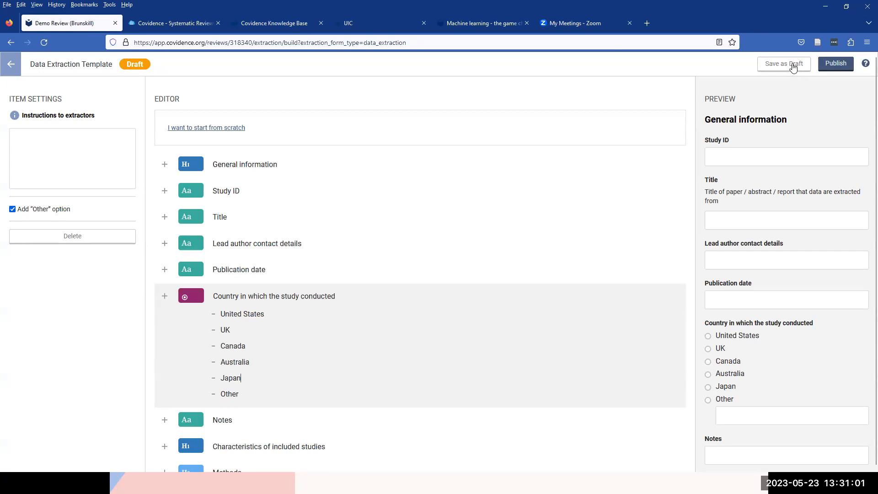
{"action": "left_click", "coordinate": [6, 65]}
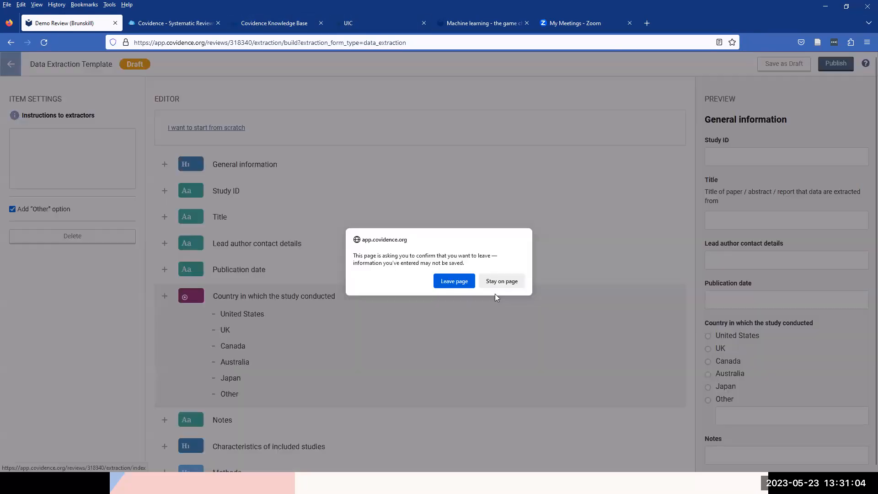
{"action": "left_click", "coordinate": [461, 281]}
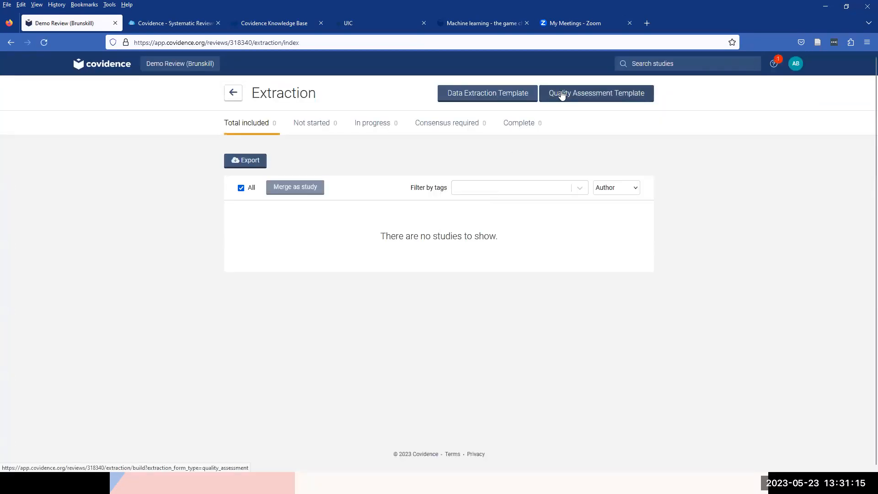
Open the quality assessment template, check the choices for adding an item at the Sequence generation domain, and return to the extraction page.
{"action": "left_click", "coordinate": [562, 94]}
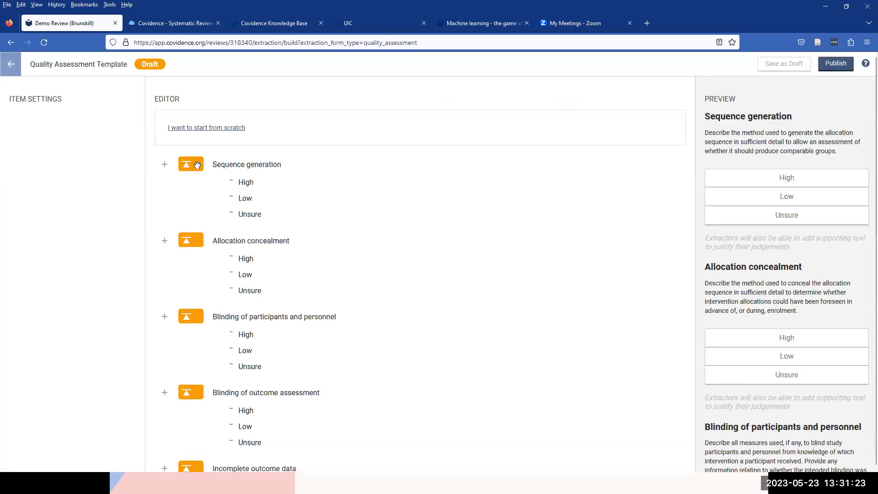
{"action": "left_click", "coordinate": [175, 166]}
{"action": "left_click", "coordinate": [163, 165]}
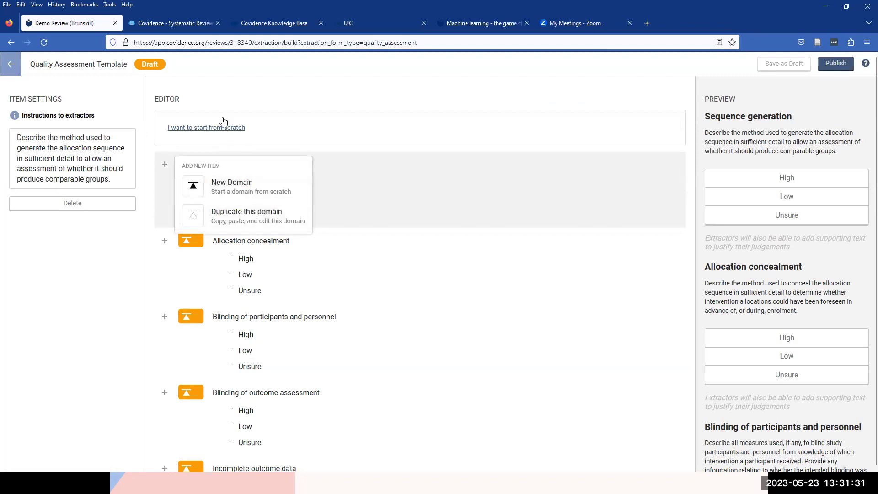
{"action": "left_click", "coordinate": [8, 70]}
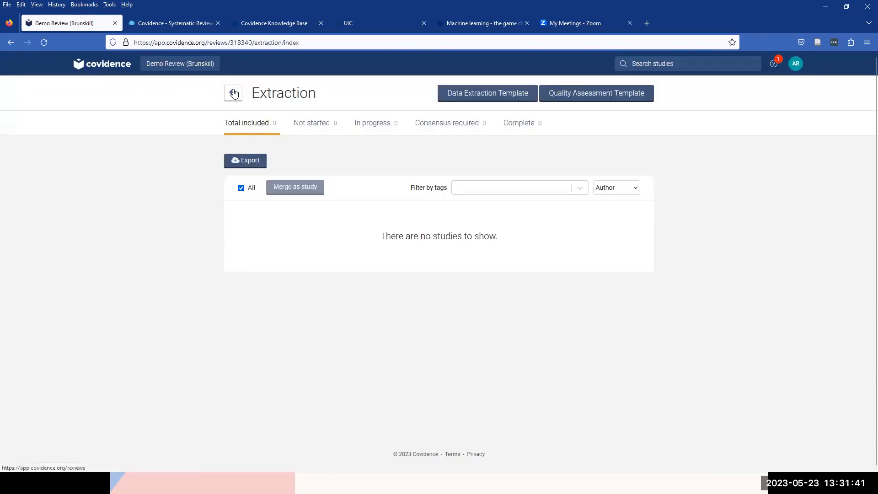
Return to the review summary, open the PRISMA flow diagram and examine its study counts for each stage.
{"action": "left_click", "coordinate": [233, 94]}
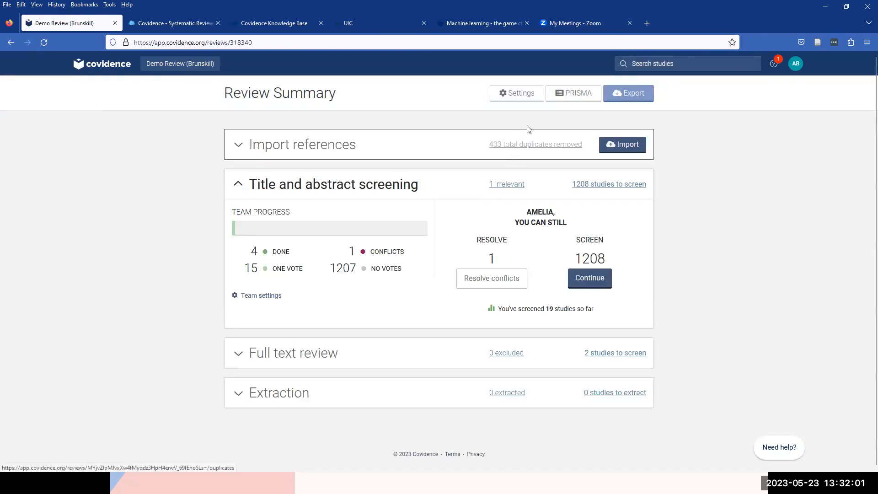
{"action": "left_click", "coordinate": [563, 98]}
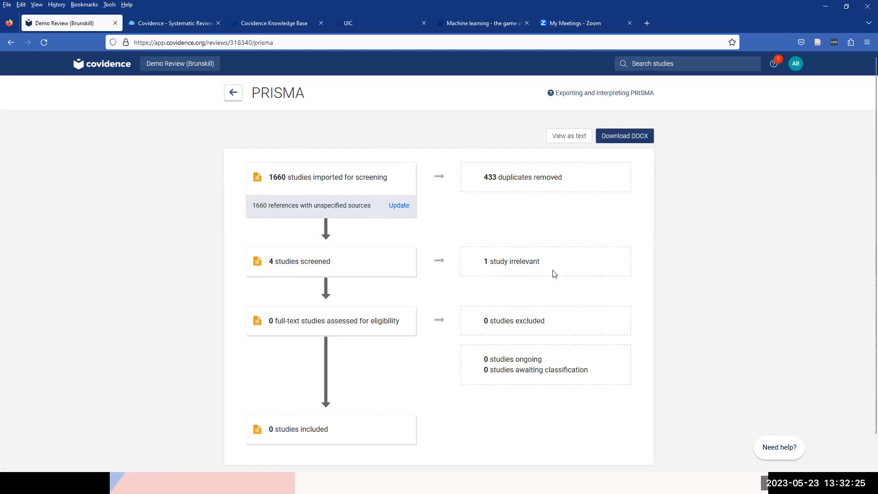
{"action": "scroll", "coordinate": [545, 255], "scroll_direction": "down", "scroll_amount": 2}
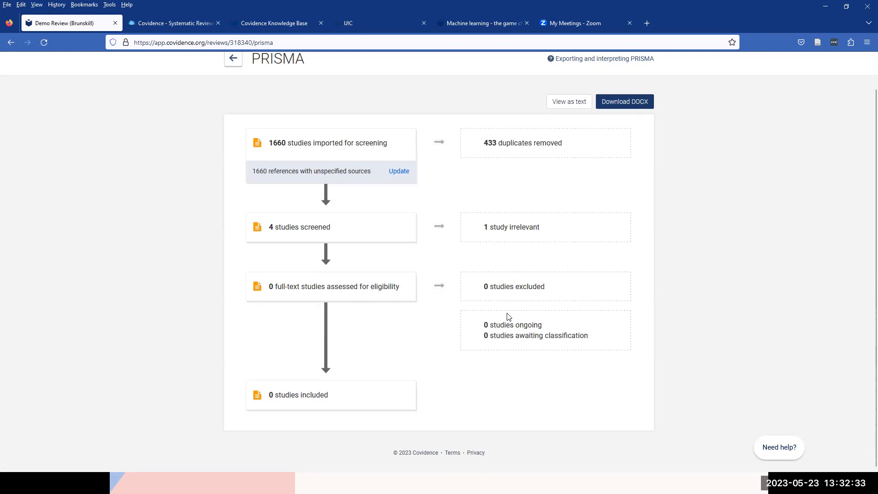
Switch to the presentation and advance to the Caveats slide.
{"action": "key", "text": "alt+Tab"}
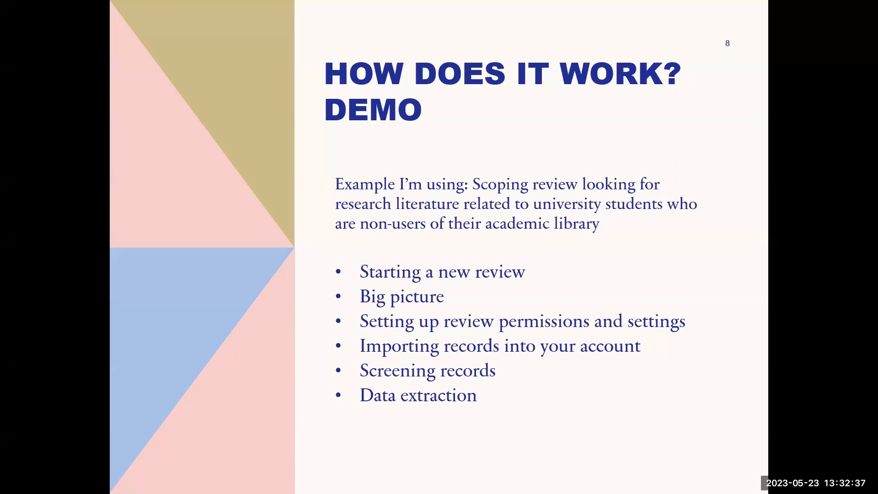
{"action": "key", "text": "Right"}
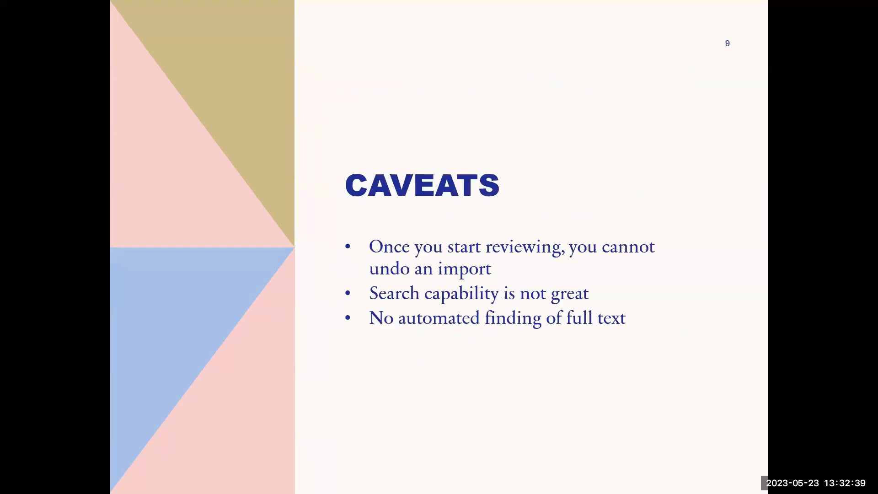